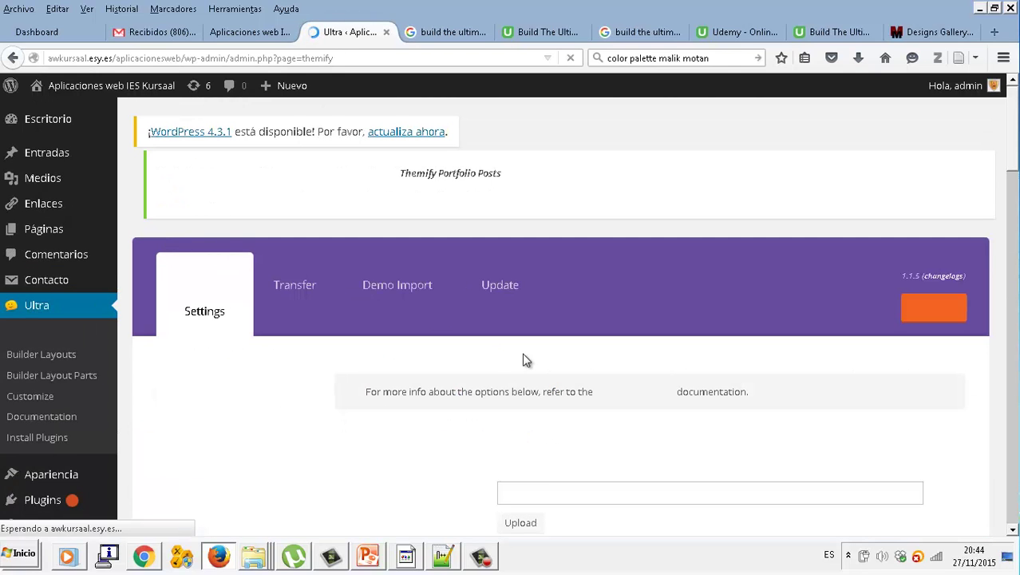
Scroll the Ultra General settings down to the Custom Favicon upload field.
{"action": "scroll", "coordinate": [526, 361], "scroll_direction": "down", "scroll_amount": 2}
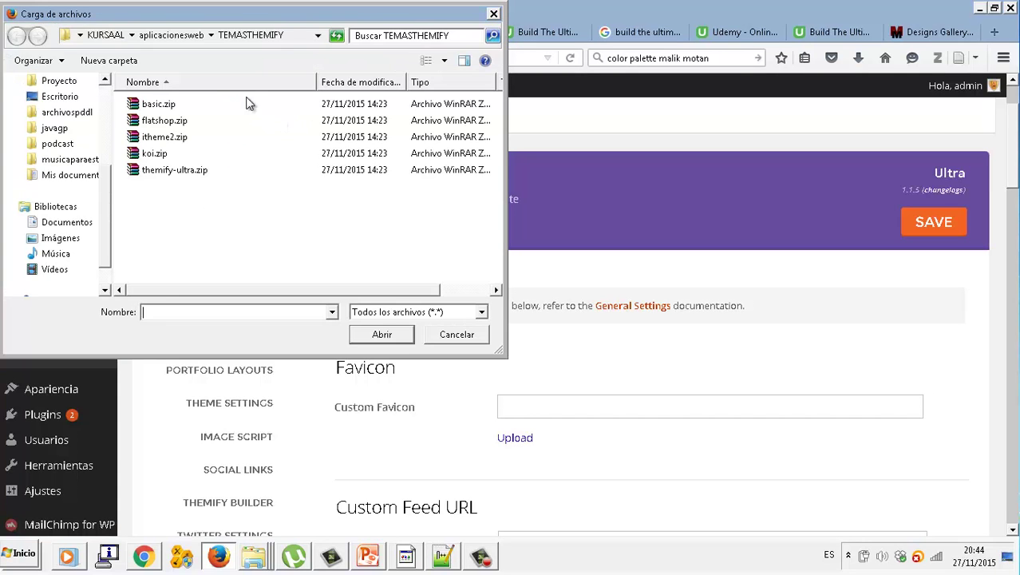
Pick favicon.png from aplicacionesweb > wordpressapuntes > IMAGENES as the custom favicon.
{"action": "left_click", "coordinate": [137, 35]}
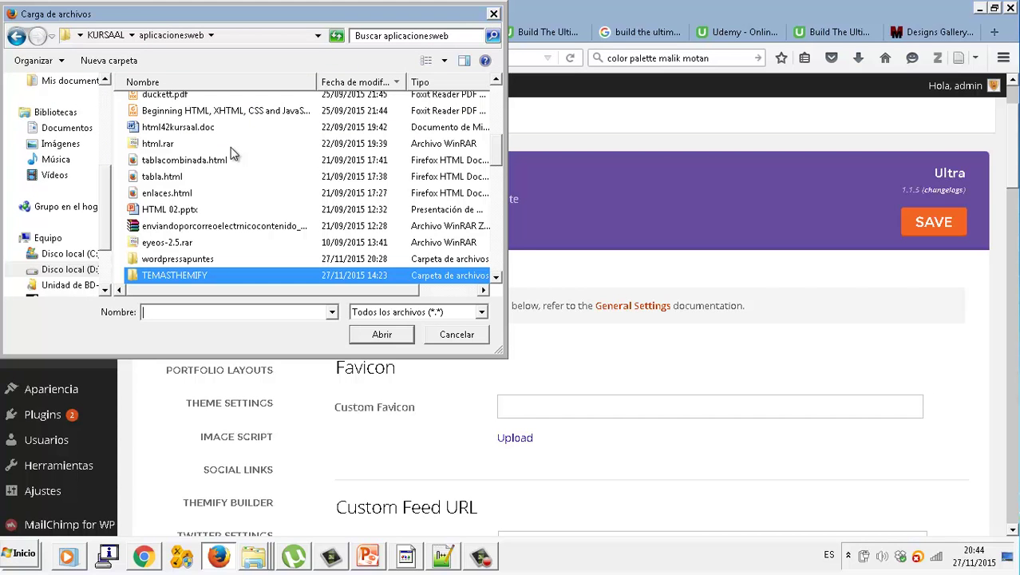
{"action": "left_click", "coordinate": [229, 240]}
{"action": "scroll", "coordinate": [229, 239], "scroll_direction": "down", "scroll_amount": 1}
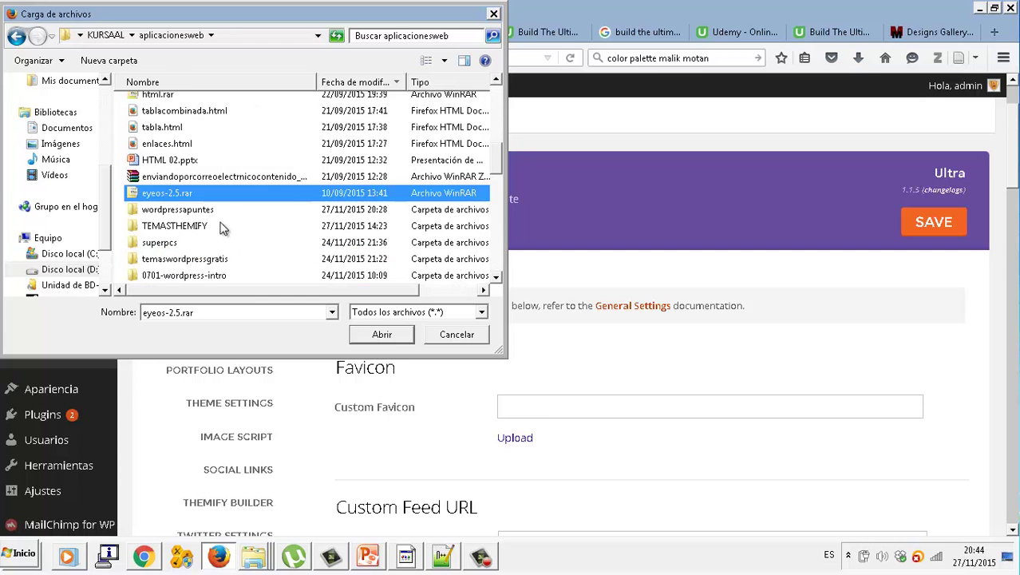
{"action": "left_click", "coordinate": [221, 210]}
{"action": "double_click", "coordinate": [221, 210]}
{"action": "double_click", "coordinate": [186, 108]}
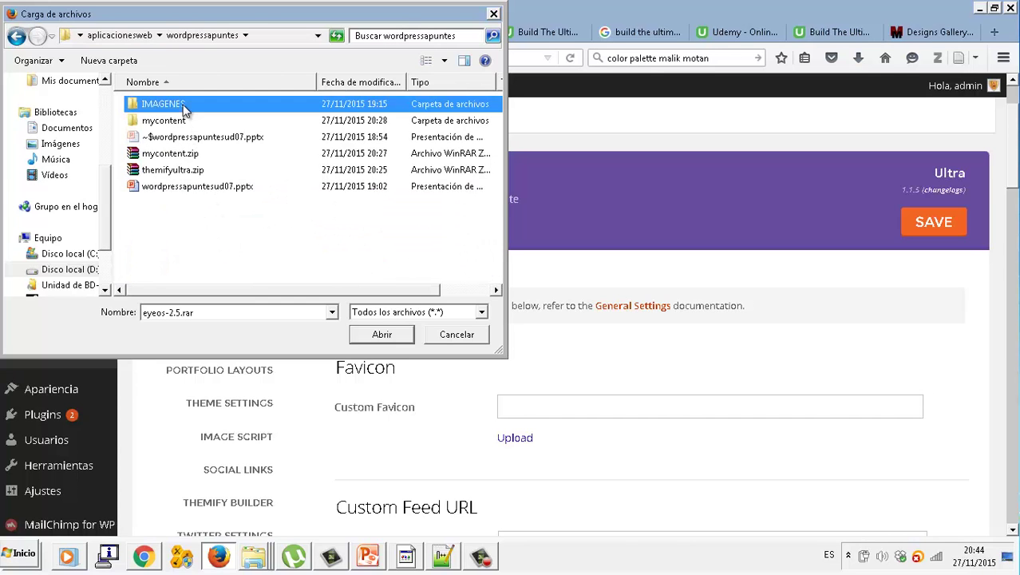
{"action": "double_click", "coordinate": [259, 124]}
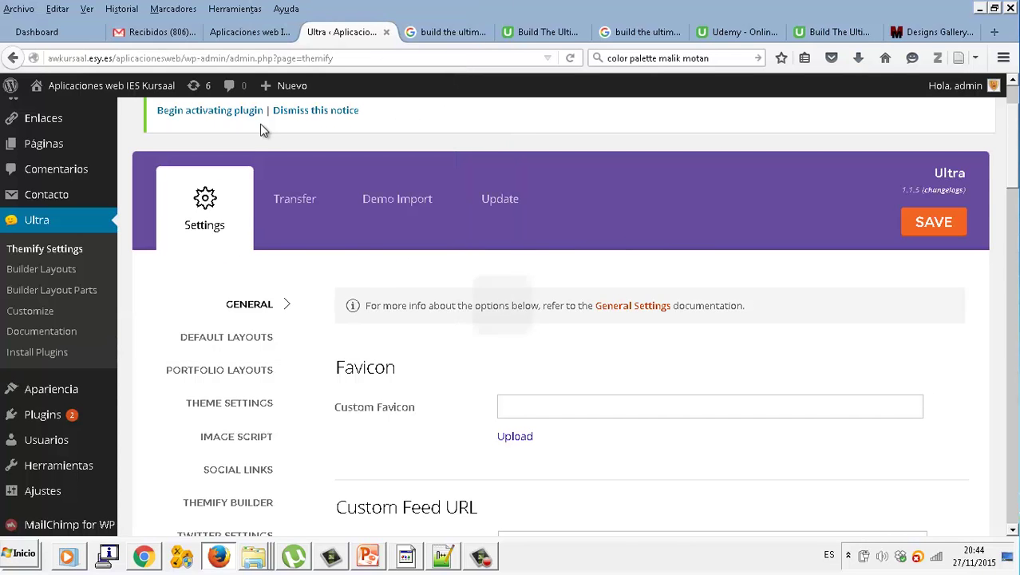
Save the theme settings, then switch to the site's front page and open its RSS feed.
{"action": "scroll", "coordinate": [435, 344], "scroll_direction": "down", "scroll_amount": 4}
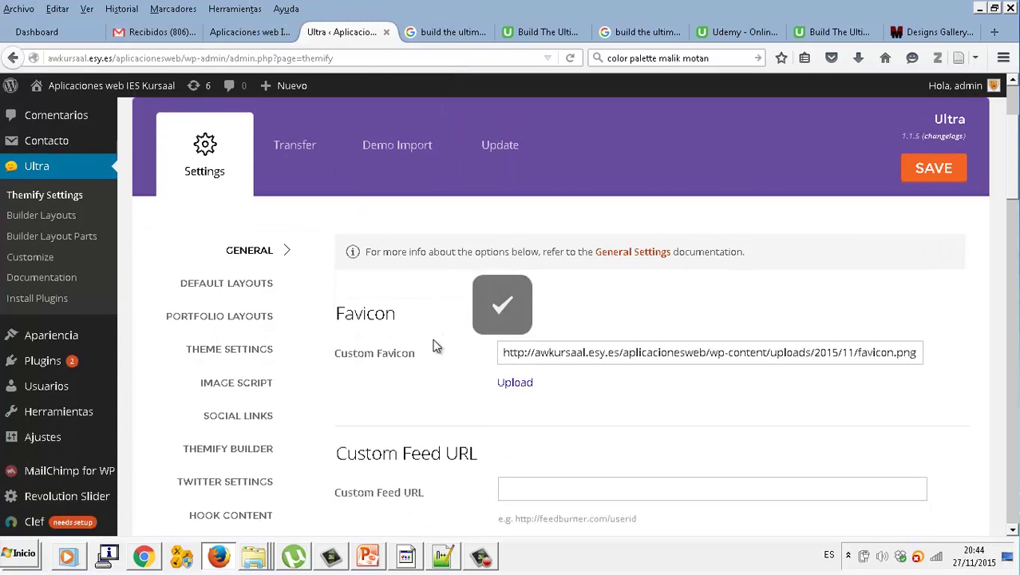
{"action": "scroll", "coordinate": [435, 343], "scroll_direction": "up", "scroll_amount": 2}
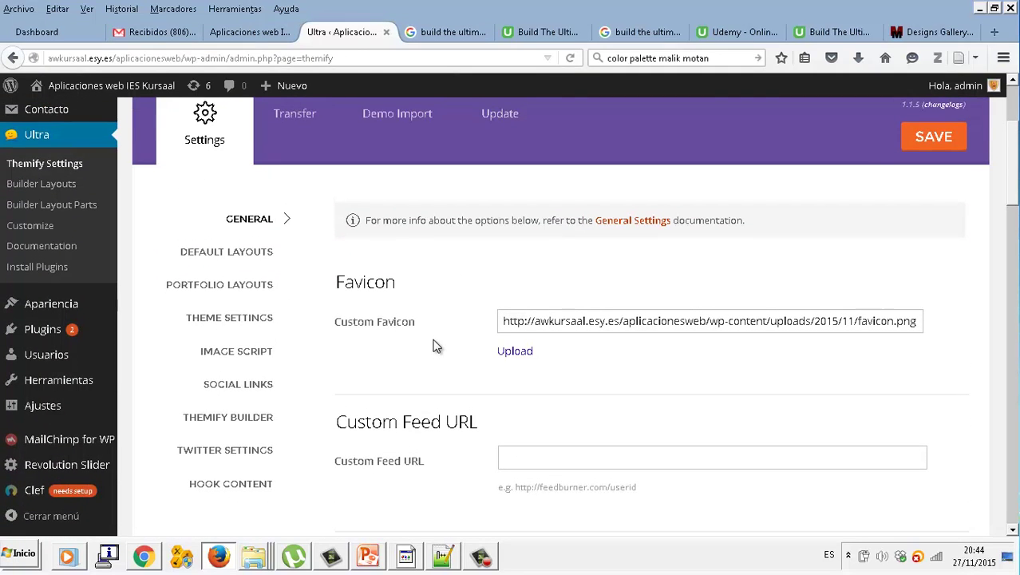
{"action": "left_click", "coordinate": [912, 140]}
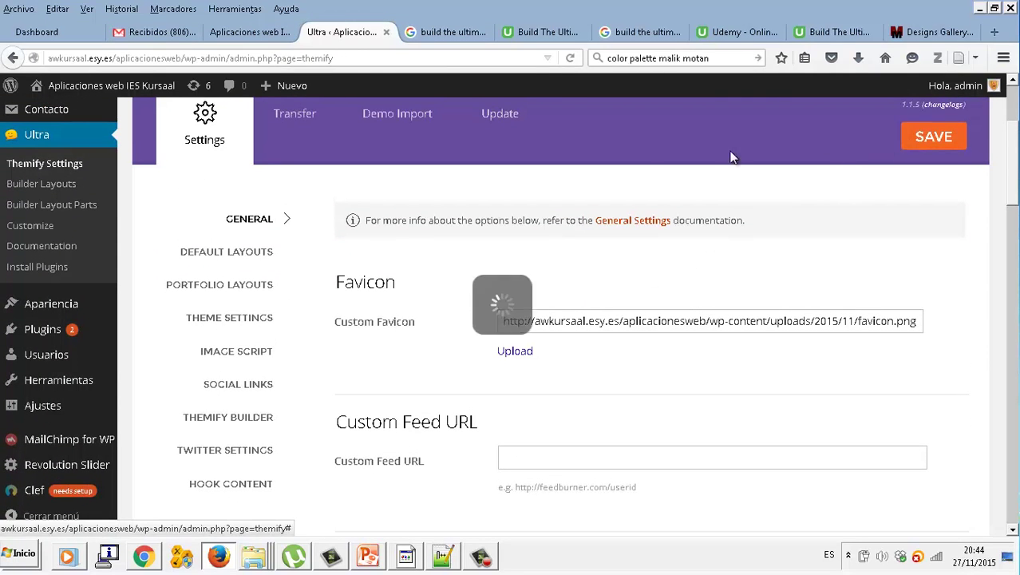
{"action": "left_click", "coordinate": [259, 33]}
{"action": "left_click", "coordinate": [488, 245]}
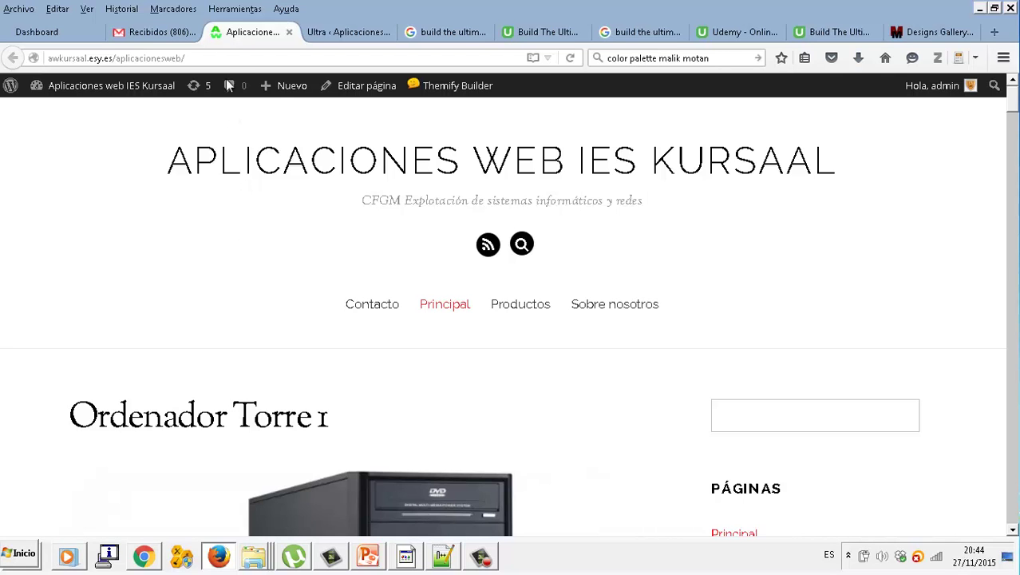
Return to the Ultra theme settings tab and scroll down the General page.
{"action": "left_click", "coordinate": [325, 38]}
{"action": "scroll", "coordinate": [450, 348], "scroll_direction": "down", "scroll_amount": 2}
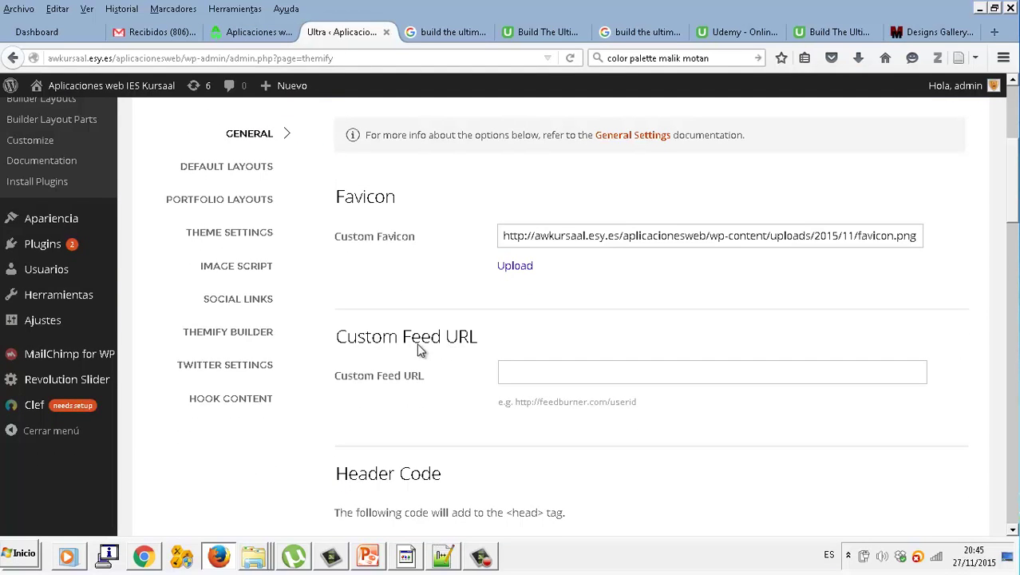
Open the Default Layouts section from the Themify Settings side list.
{"action": "scroll", "coordinate": [152, 299], "scroll_direction": "up", "scroll_amount": 5}
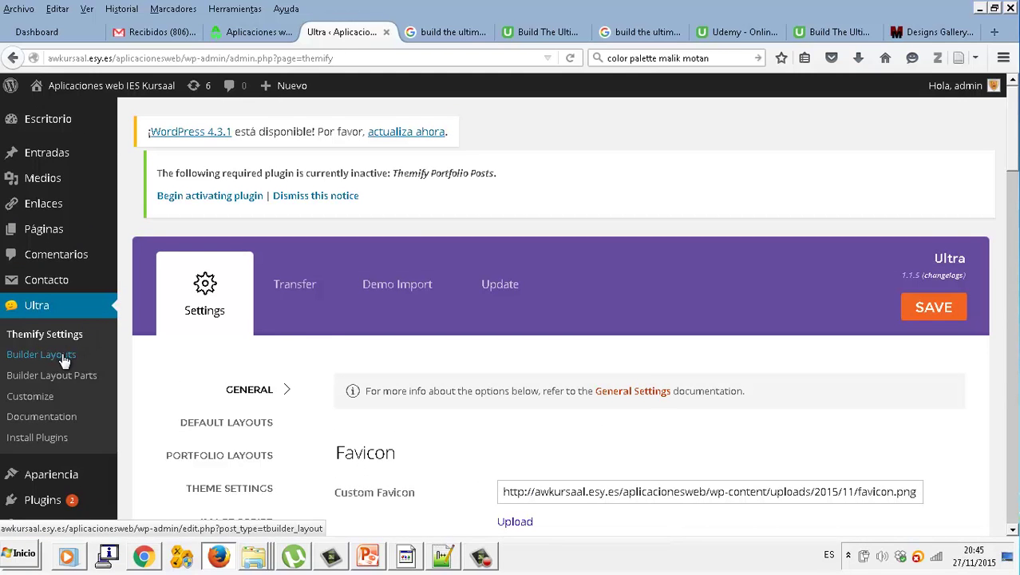
{"action": "left_click", "coordinate": [264, 422]}
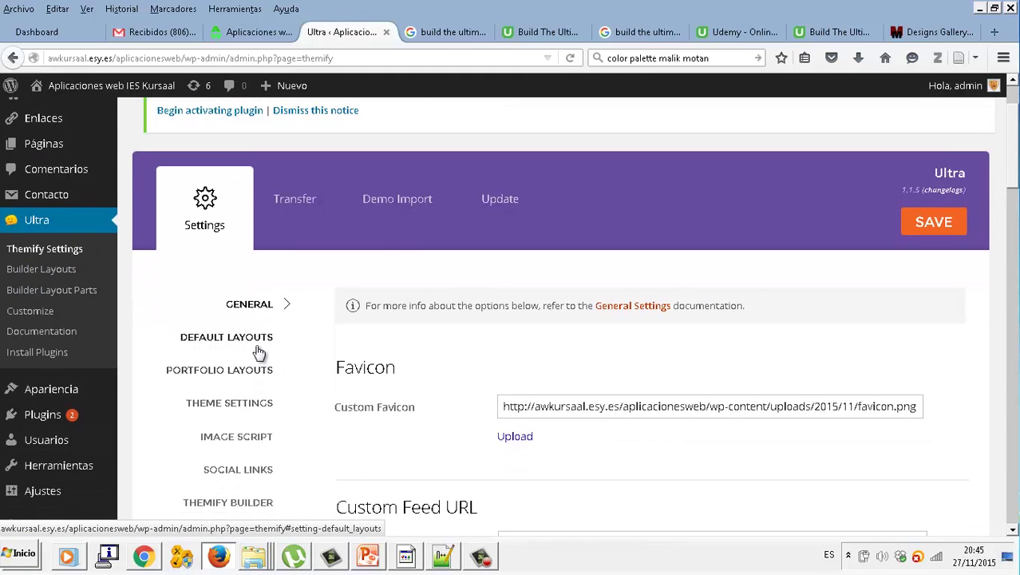
{"action": "left_click", "coordinate": [263, 339]}
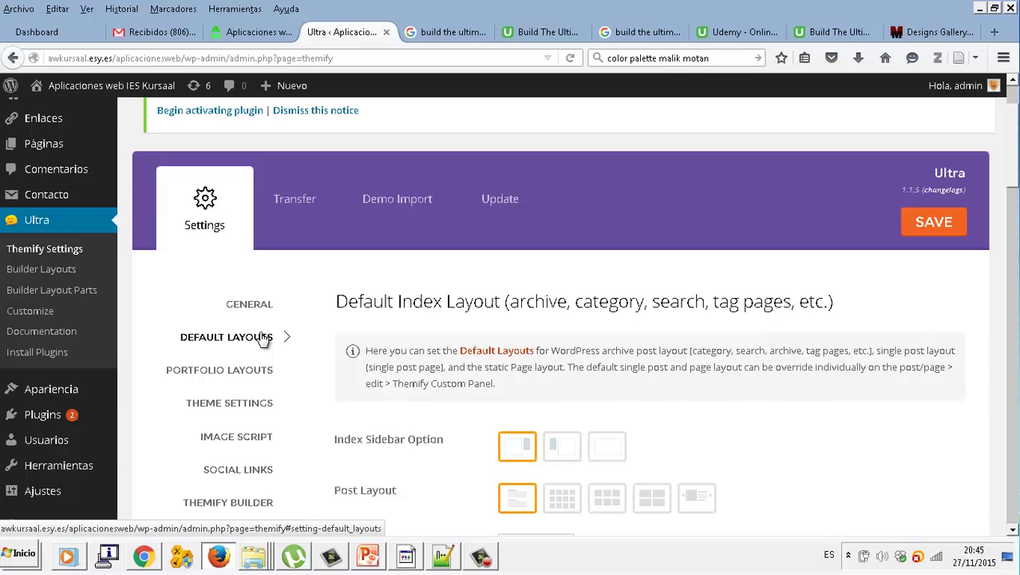
{"action": "scroll", "coordinate": [263, 339], "scroll_direction": "down", "scroll_amount": 2}
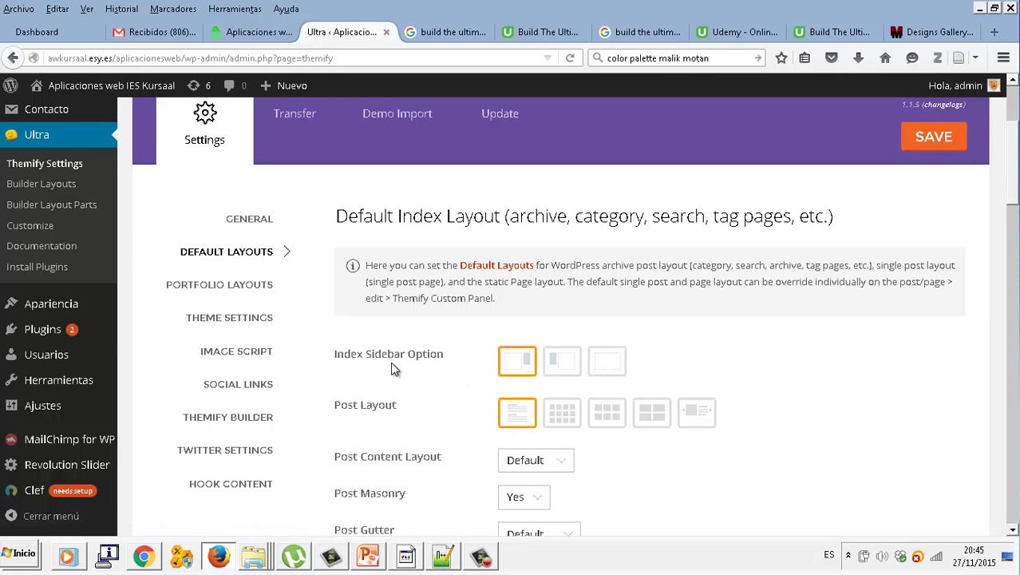
Choose No Sidebar for the Default Index Layout.
{"action": "left_click", "coordinate": [599, 360]}
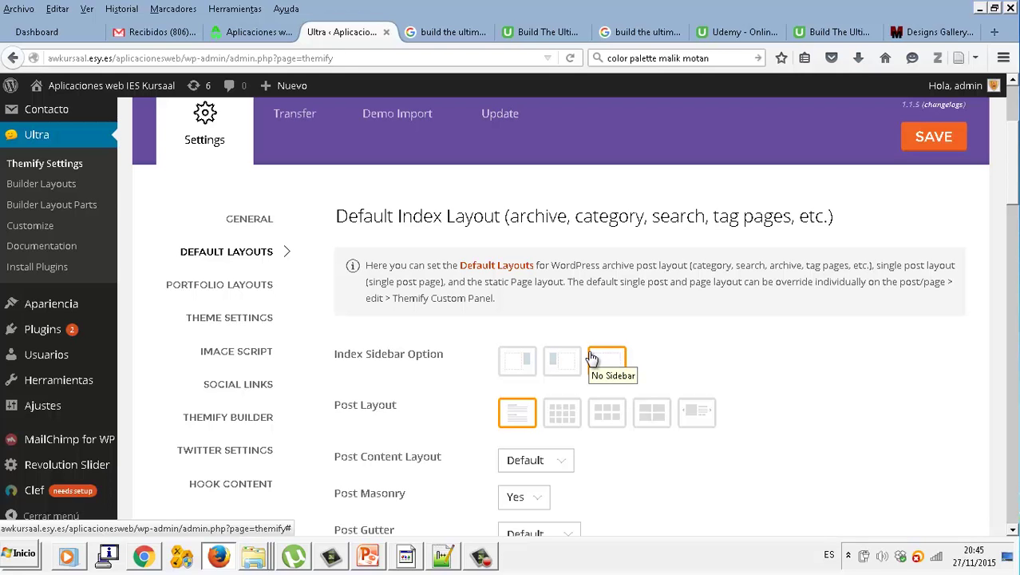
{"action": "scroll", "coordinate": [477, 415], "scroll_direction": "down", "scroll_amount": 2}
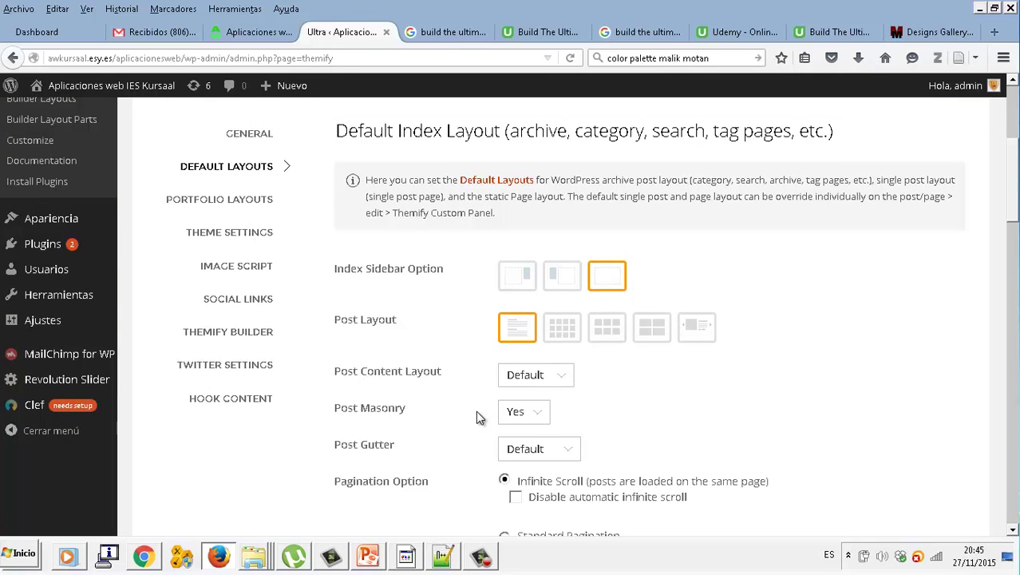
{"action": "scroll", "coordinate": [476, 415], "scroll_direction": "down", "scroll_amount": 2}
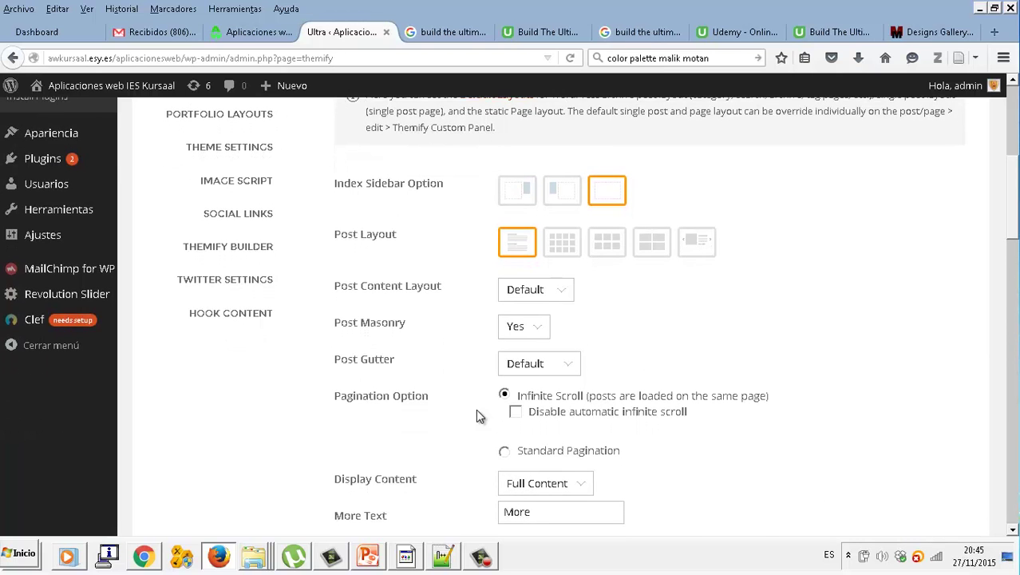
{"action": "scroll", "coordinate": [476, 415], "scroll_direction": "down", "scroll_amount": 2}
{"action": "scroll", "coordinate": [478, 415], "scroll_direction": "down", "scroll_amount": 4}
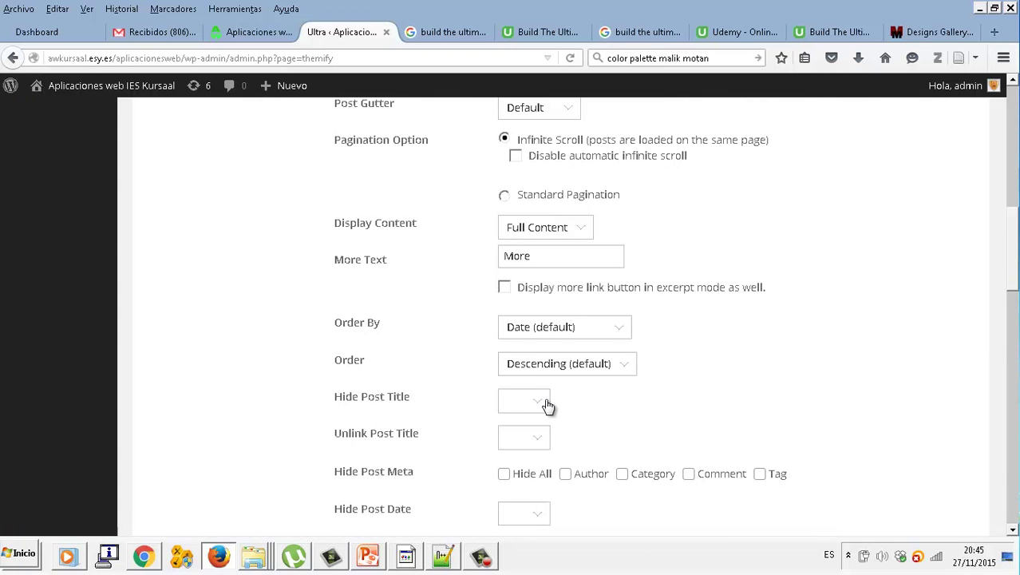
Set Hide Post Title to Yes and Hide Post Meta to Hide All.
{"action": "left_click", "coordinate": [546, 406]}
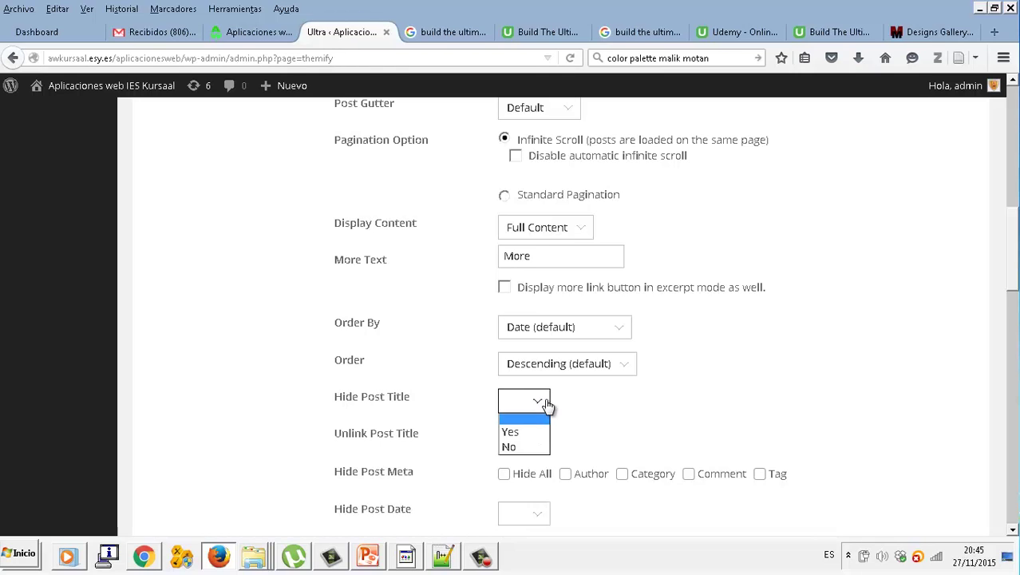
{"action": "left_click", "coordinate": [531, 431]}
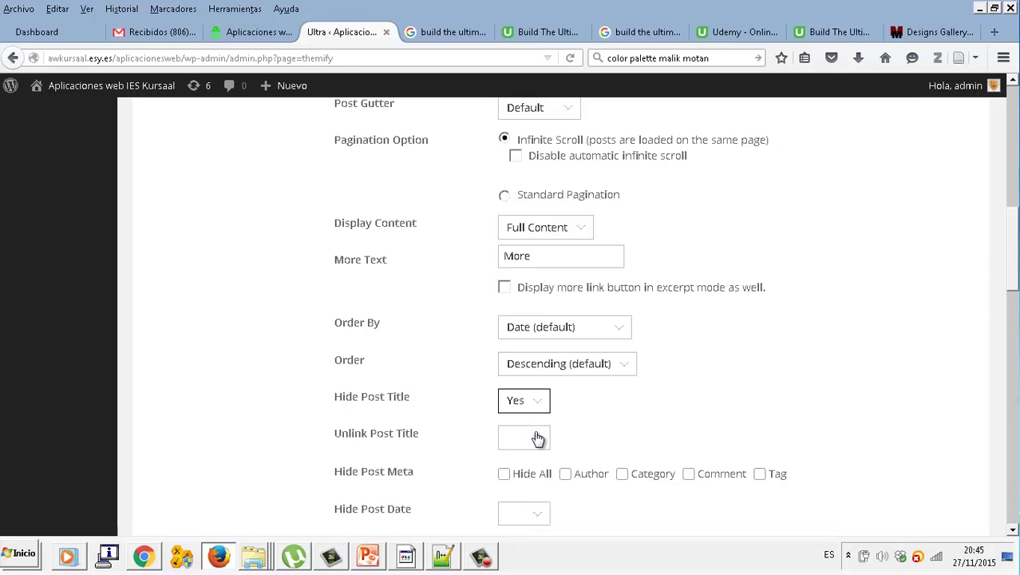
{"action": "scroll", "coordinate": [537, 437], "scroll_direction": "down", "scroll_amount": 2}
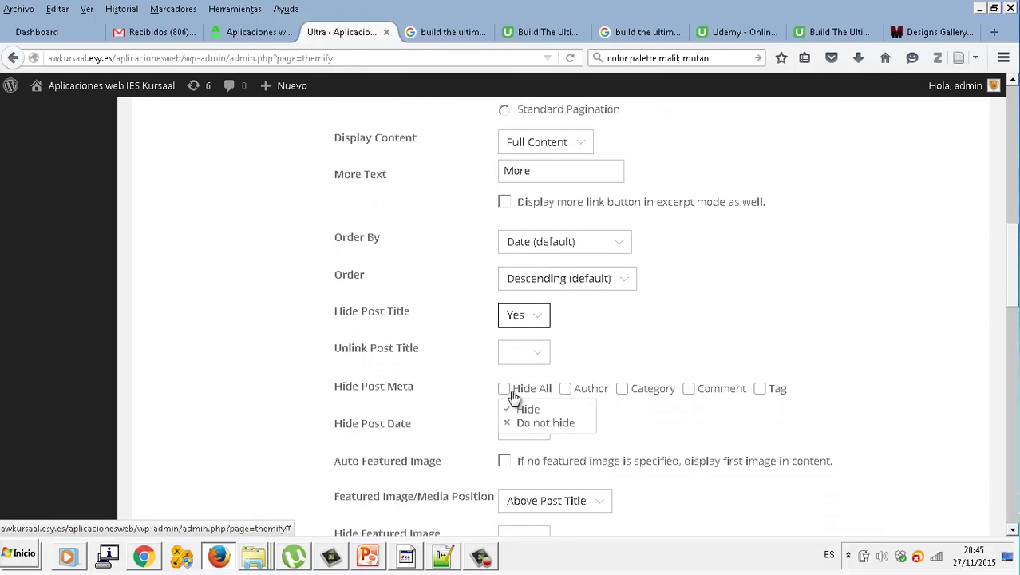
{"action": "left_click", "coordinate": [518, 412]}
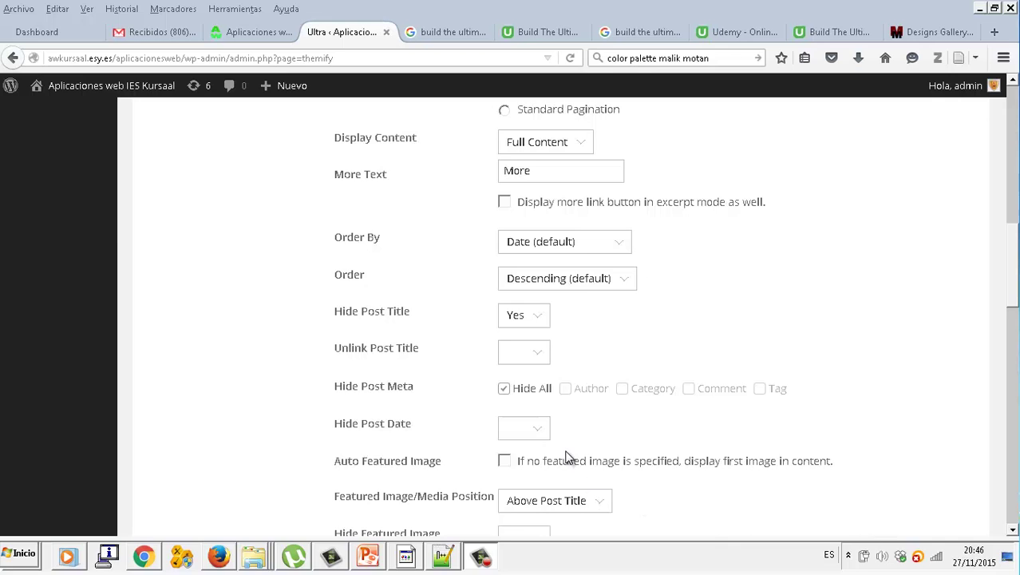
Enable using the first content image when a post has no featured image.
{"action": "left_click", "coordinate": [506, 462]}
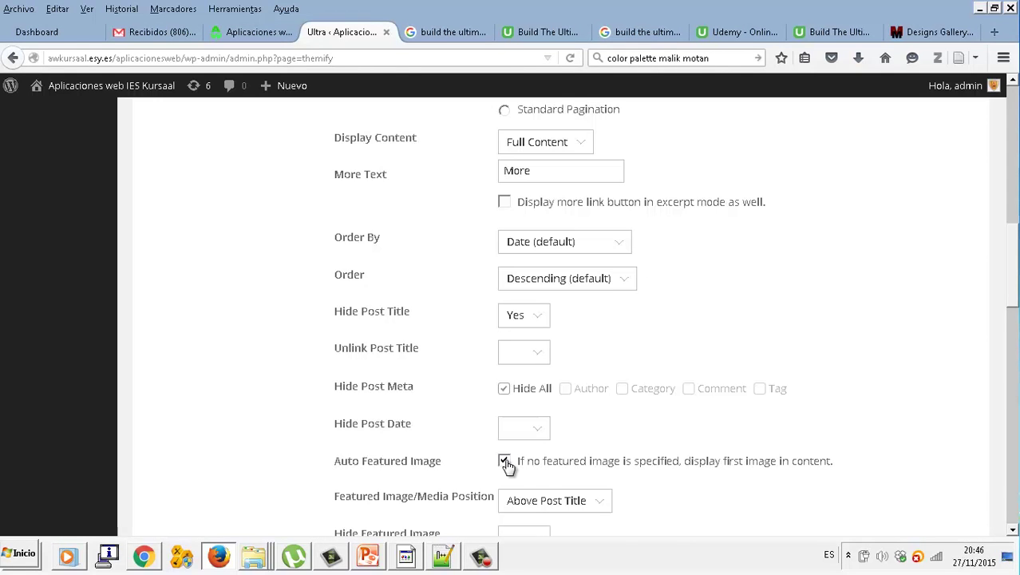
{"action": "scroll", "coordinate": [507, 466], "scroll_direction": "down", "scroll_amount": 2}
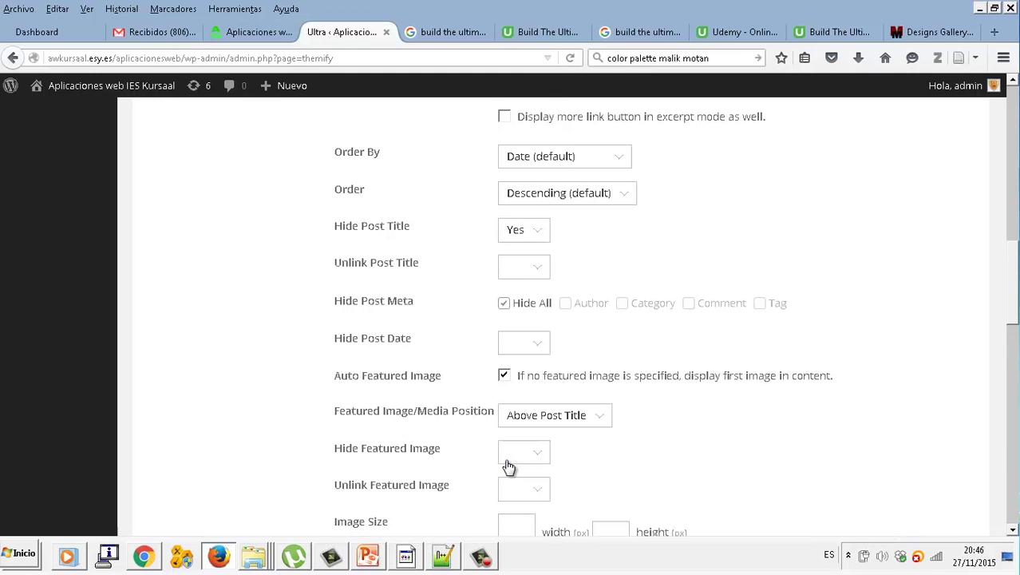
{"action": "scroll", "coordinate": [508, 467], "scroll_direction": "down", "scroll_amount": 2}
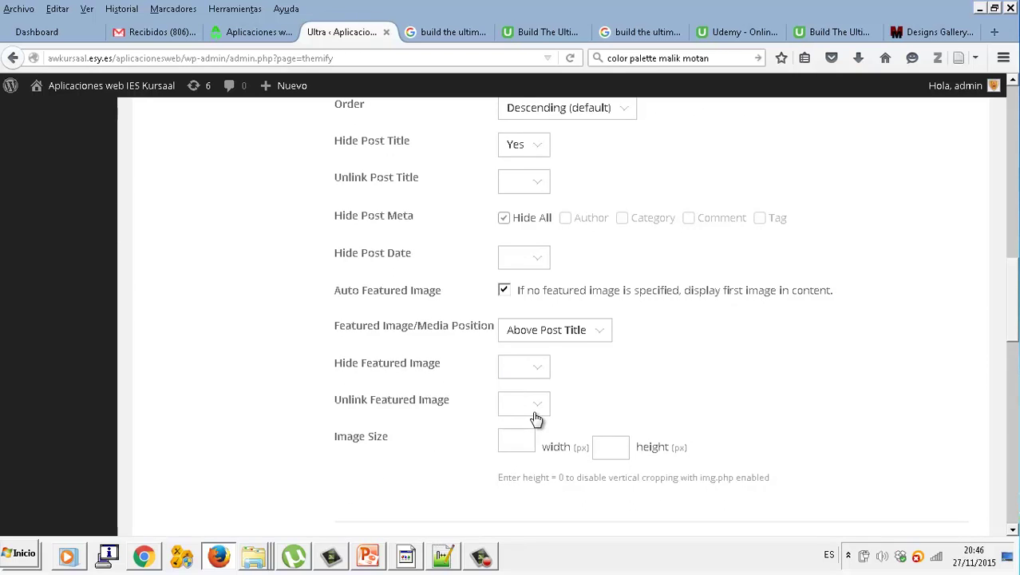
{"action": "scroll", "coordinate": [535, 415], "scroll_direction": "down", "scroll_amount": 2}
{"action": "scroll", "coordinate": [536, 419], "scroll_direction": "up", "scroll_amount": 2}
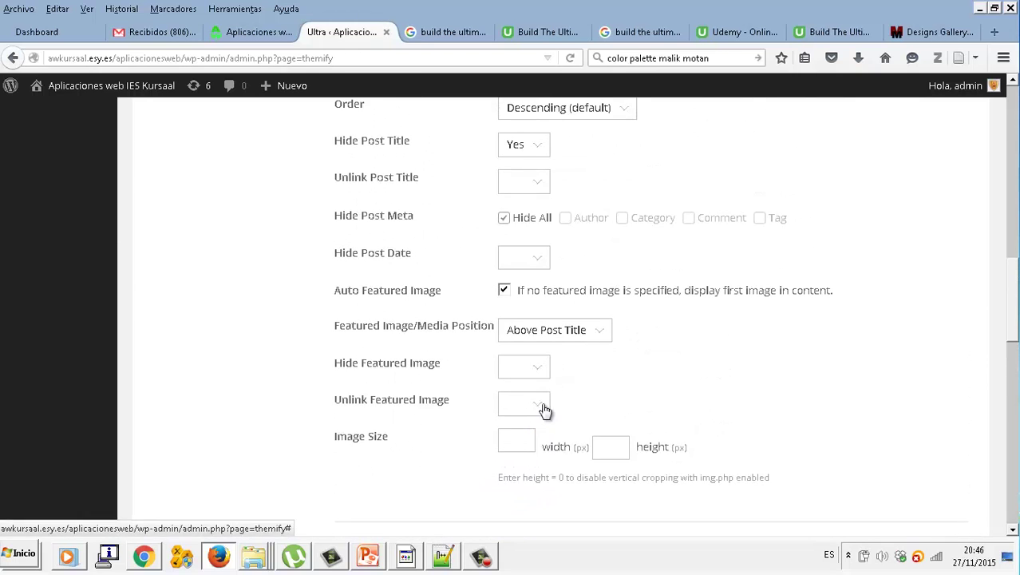
Set Featured Image/Media Position to Below Post Title.
{"action": "left_click", "coordinate": [605, 333]}
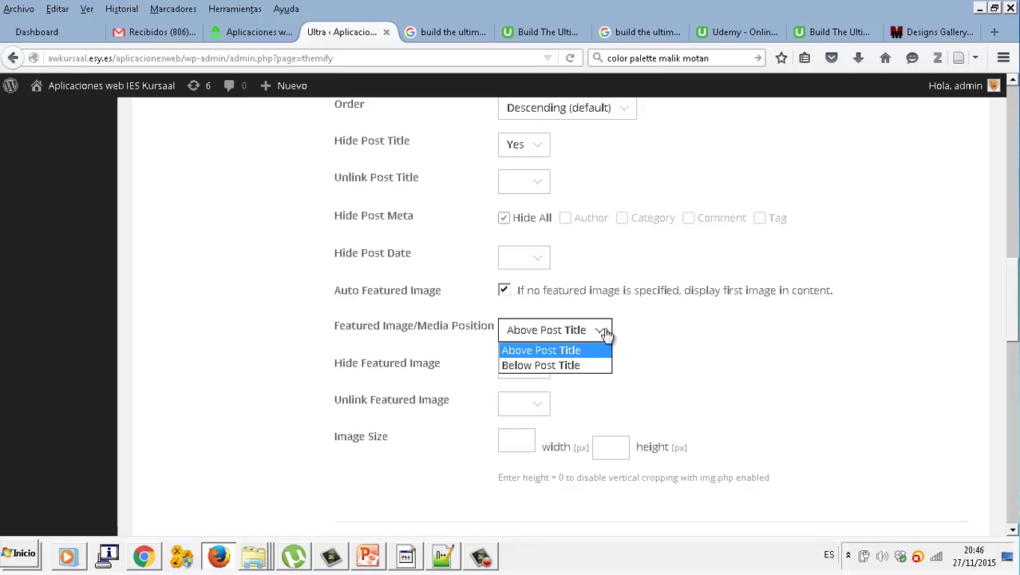
{"action": "left_click", "coordinate": [591, 364]}
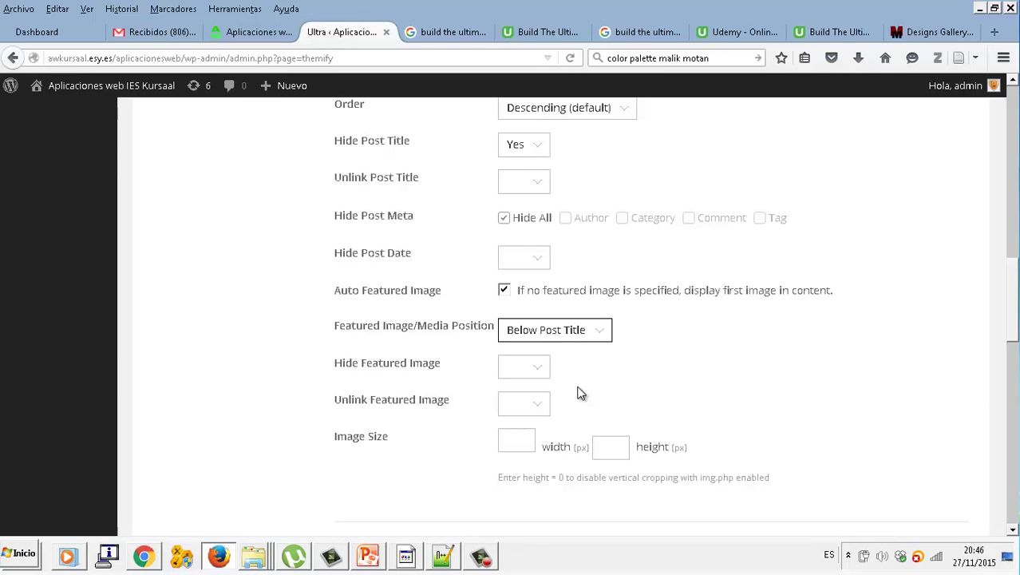
{"action": "scroll", "coordinate": [580, 393], "scroll_direction": "down", "scroll_amount": 2}
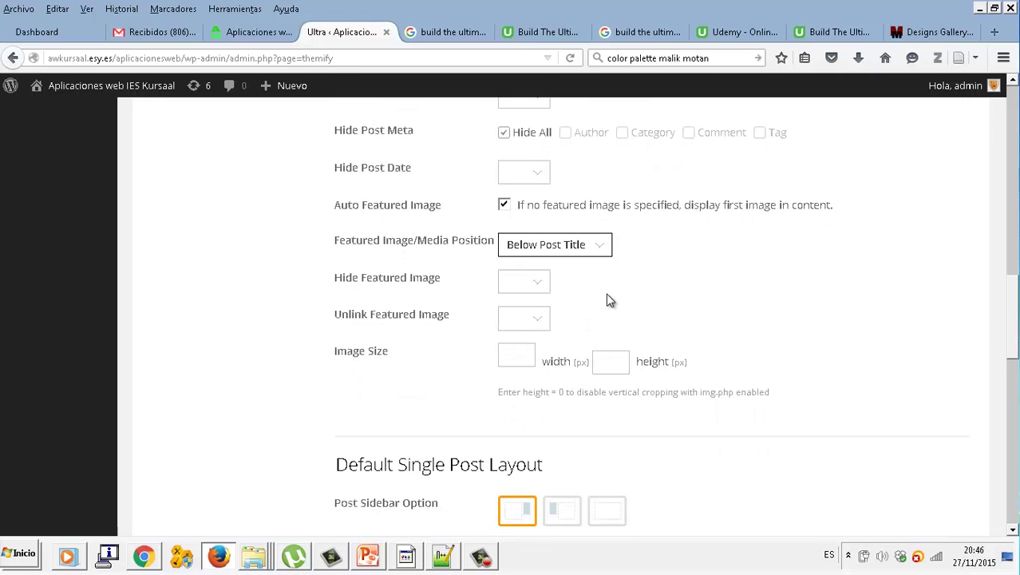
Choose the No Sidebar Post Sidebar Option for the Default Single Post Layout.
{"action": "scroll", "coordinate": [607, 300], "scroll_direction": "down", "scroll_amount": 2}
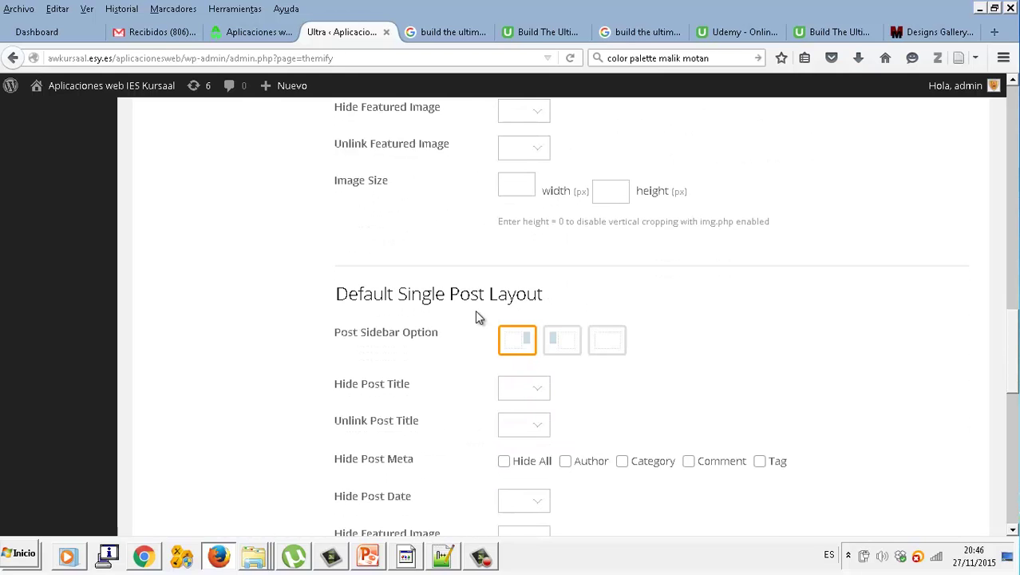
{"action": "scroll", "coordinate": [476, 317], "scroll_direction": "up", "scroll_amount": 5}
{"action": "scroll", "coordinate": [475, 317], "scroll_direction": "up", "scroll_amount": 6}
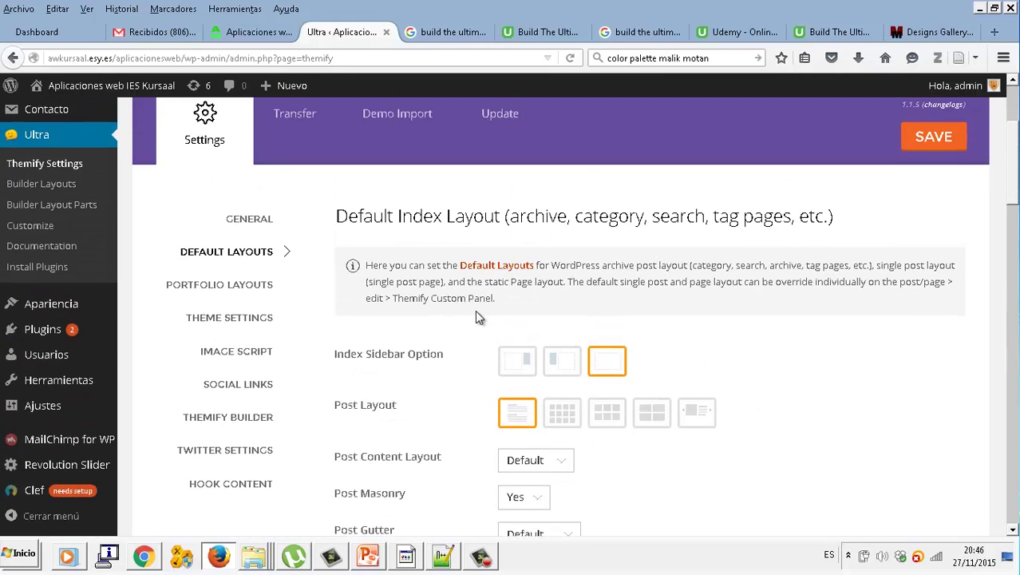
{"action": "scroll", "coordinate": [475, 317], "scroll_direction": "down", "scroll_amount": 2}
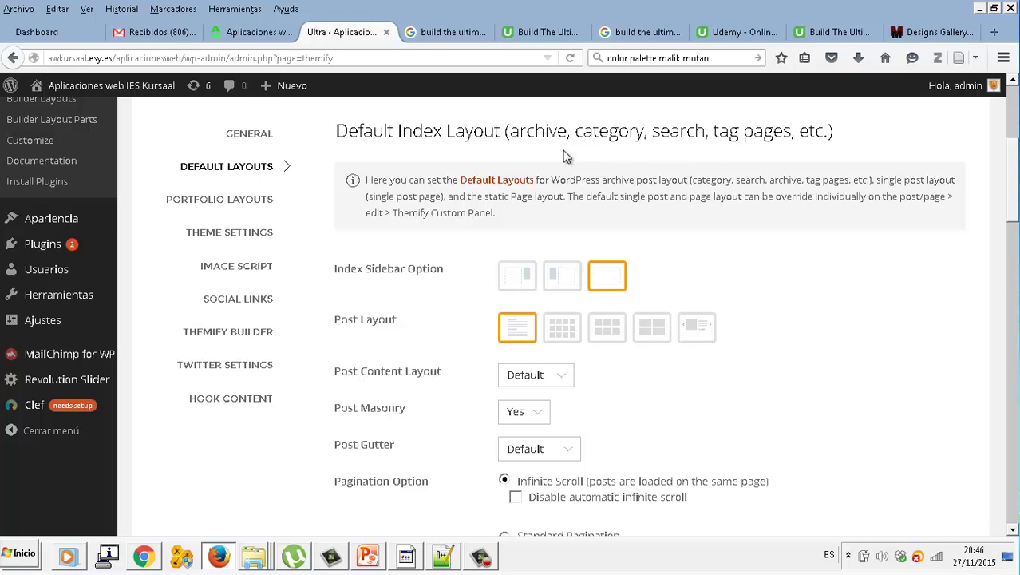
{"action": "scroll", "coordinate": [558, 276], "scroll_direction": "down", "scroll_amount": 5}
{"action": "scroll", "coordinate": [556, 283], "scroll_direction": "down", "scroll_amount": 5}
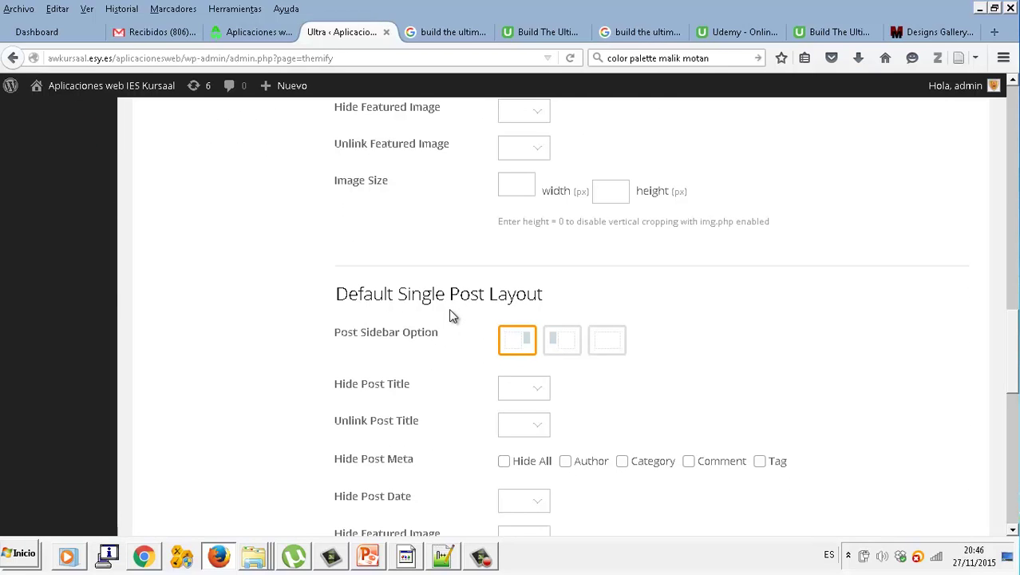
{"action": "left_click", "coordinate": [597, 341]}
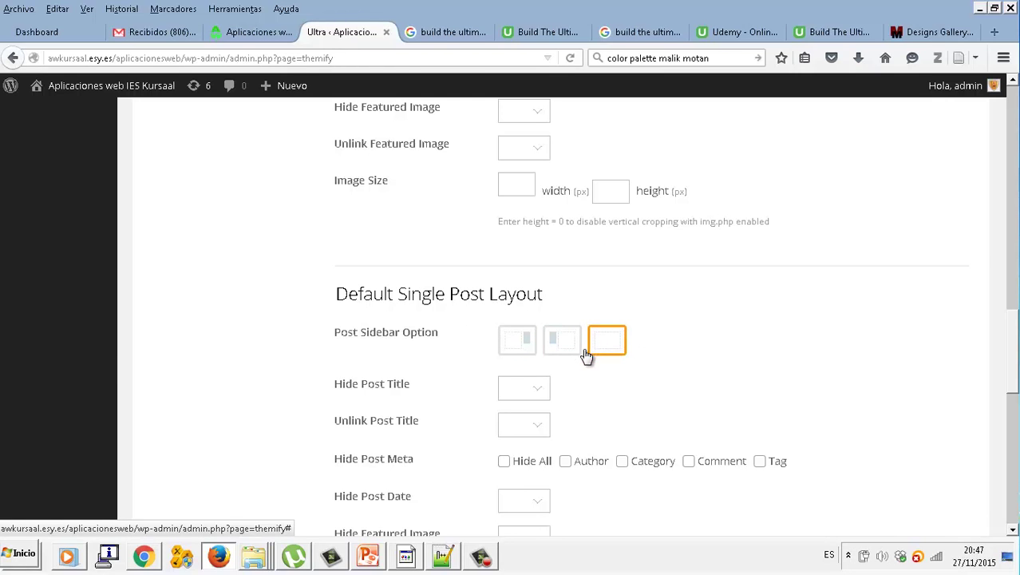
{"action": "scroll", "coordinate": [547, 371], "scroll_direction": "down", "scroll_amount": 2}
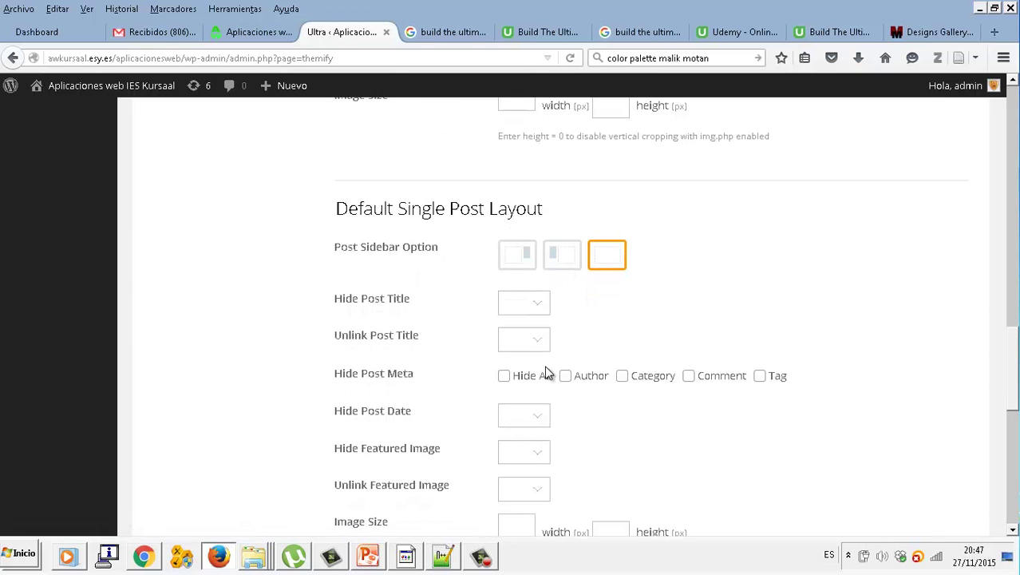
{"action": "scroll", "coordinate": [548, 371], "scroll_direction": "down", "scroll_amount": 10}
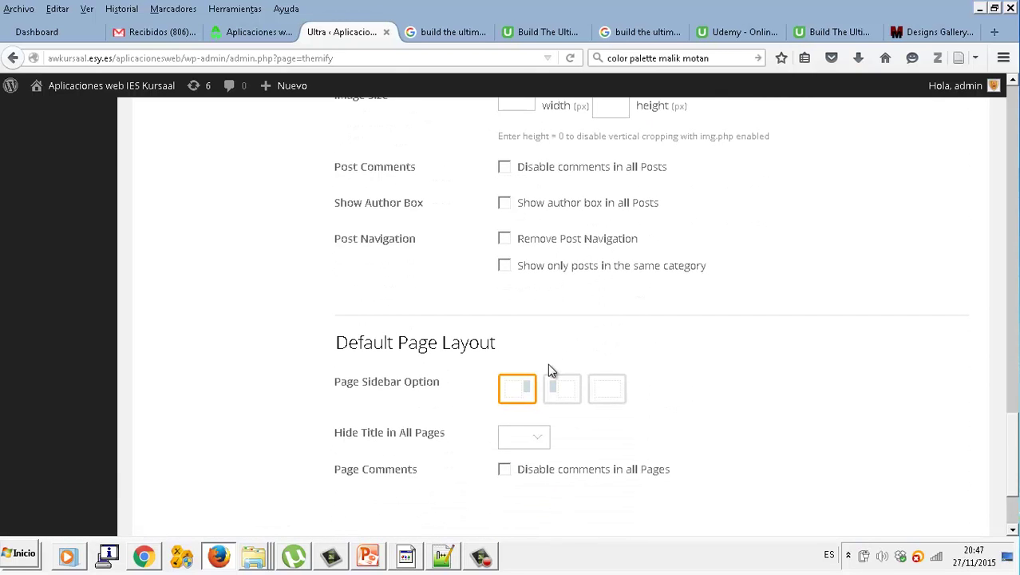
Choose the no-sidebar option for the Default Page Layout.
{"action": "scroll", "coordinate": [548, 369], "scroll_direction": "up", "scroll_amount": 13}
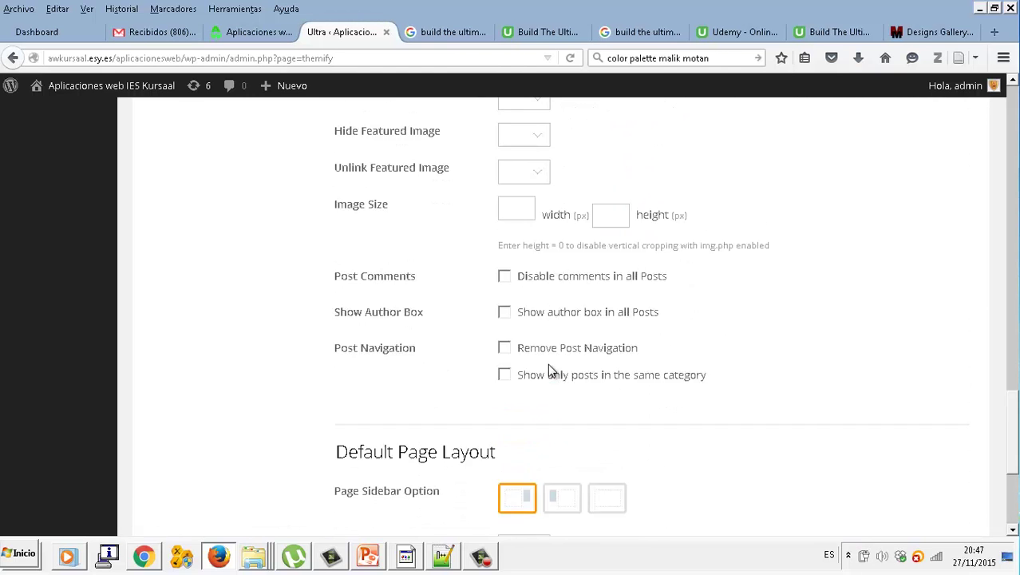
{"action": "scroll", "coordinate": [537, 364], "scroll_direction": "down", "scroll_amount": 11}
{"action": "scroll", "coordinate": [527, 365], "scroll_direction": "down", "scroll_amount": 4}
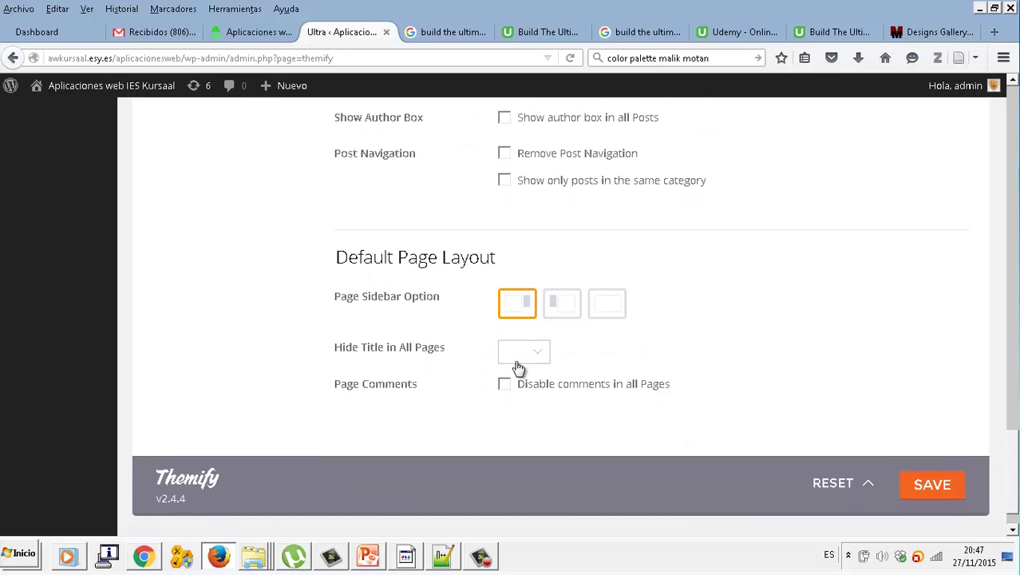
{"action": "left_click", "coordinate": [621, 307]}
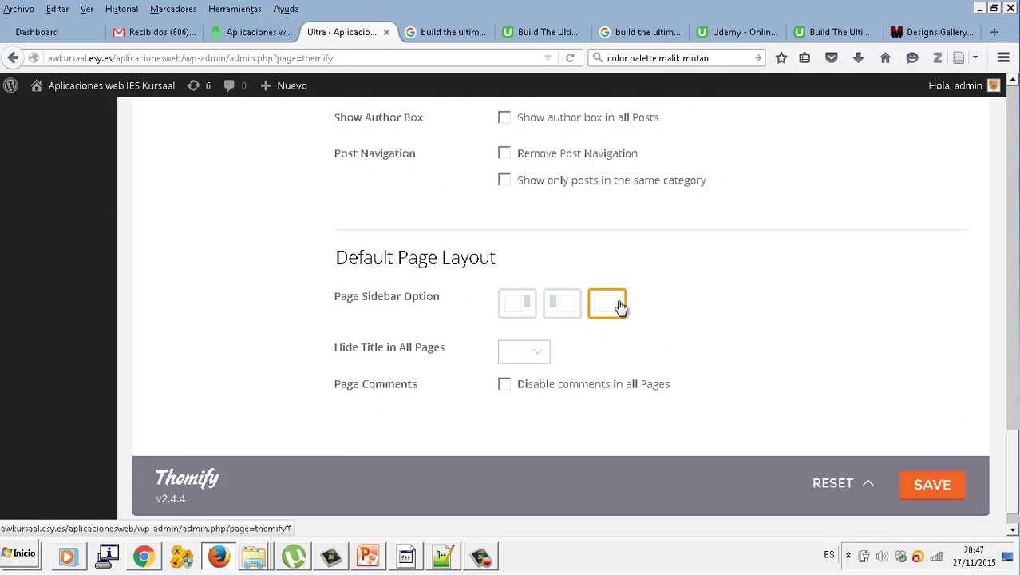
Set Hide Title in All Pages to Yes and save the theme settings.
{"action": "left_click", "coordinate": [540, 352]}
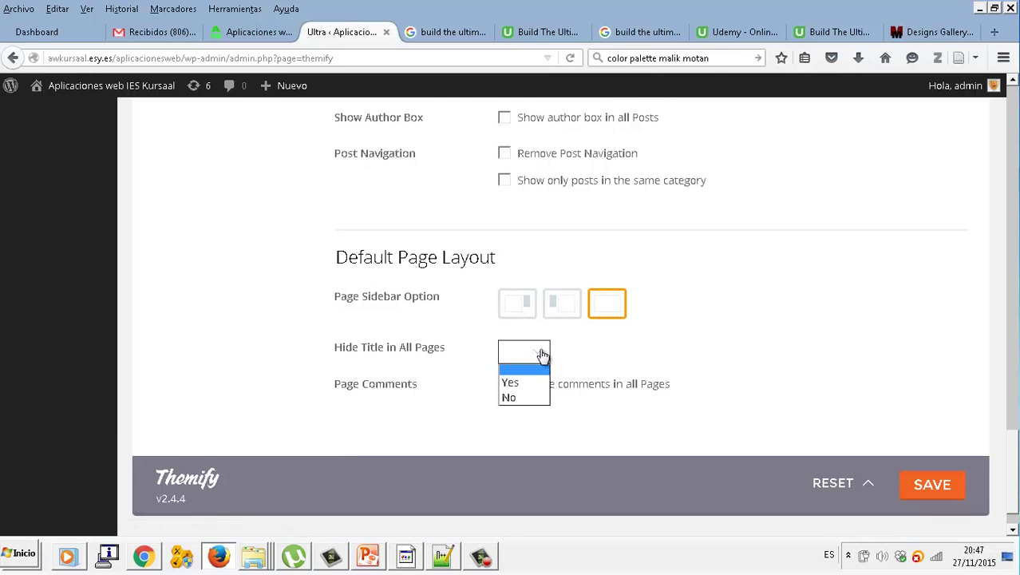
{"action": "left_click", "coordinate": [530, 386]}
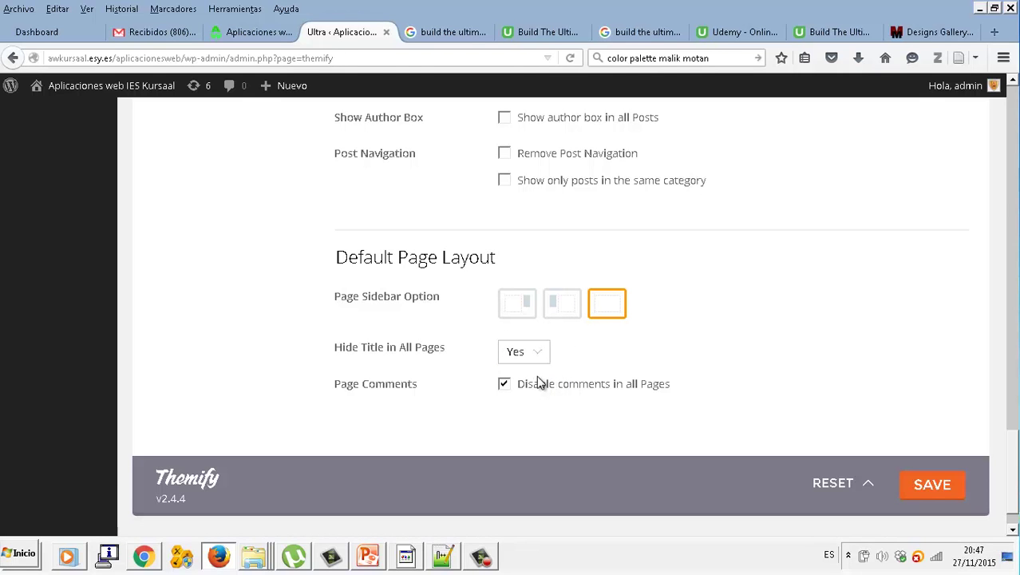
{"action": "scroll", "coordinate": [590, 393], "scroll_direction": "down", "scroll_amount": 1}
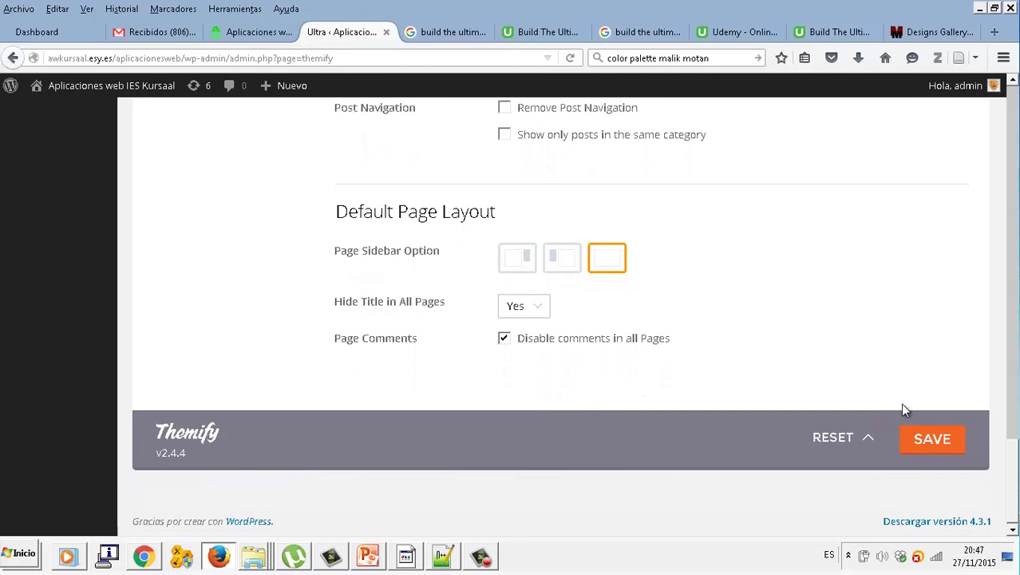
{"action": "left_click", "coordinate": [931, 439]}
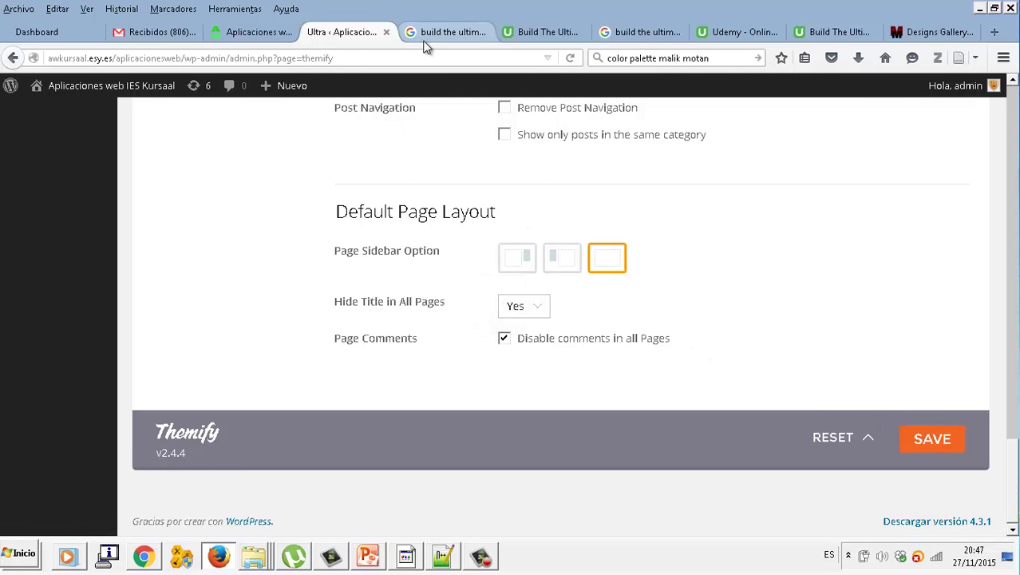
{"action": "left_click", "coordinate": [262, 31]}
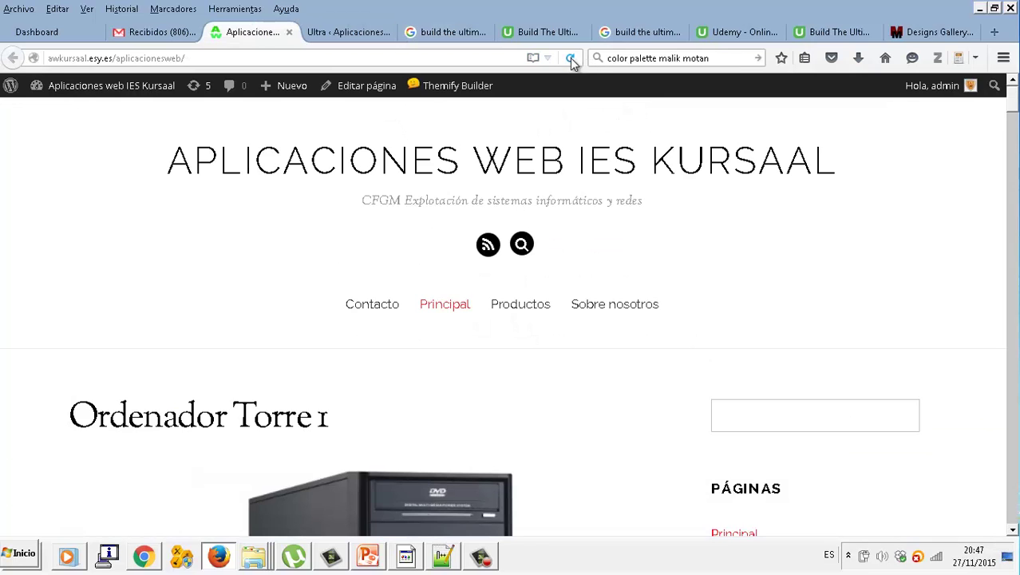
{"action": "left_click", "coordinate": [570, 58]}
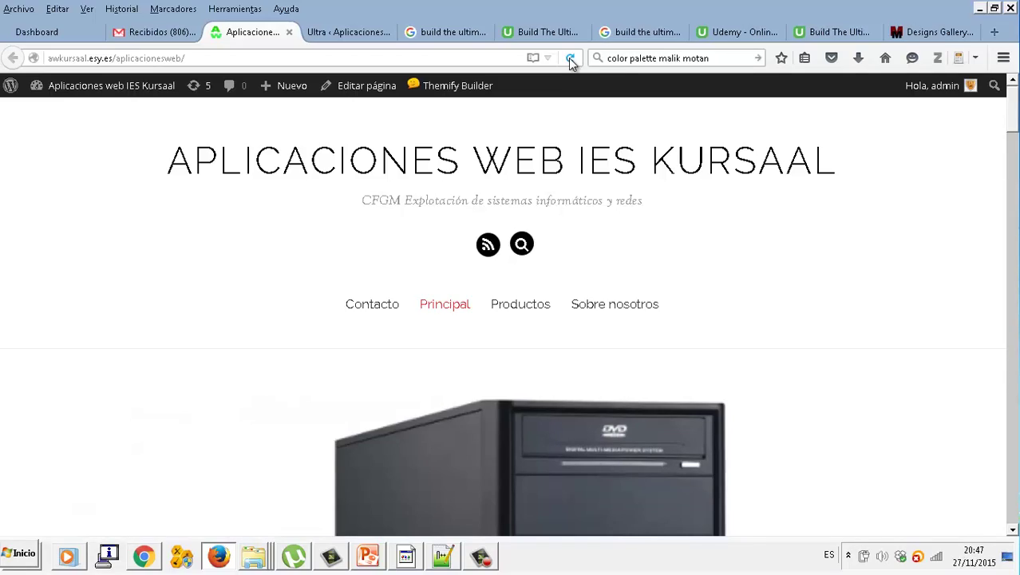
{"action": "scroll", "coordinate": [762, 230], "scroll_direction": "down", "scroll_amount": 10}
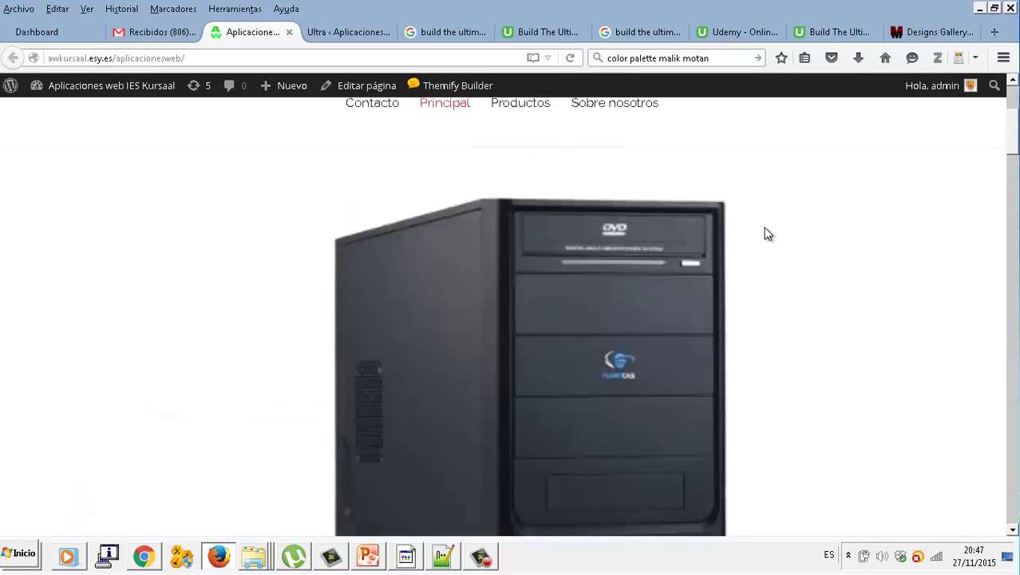
{"action": "scroll", "coordinate": [762, 234], "scroll_direction": "up", "scroll_amount": 4}
{"action": "scroll", "coordinate": [762, 234], "scroll_direction": "down", "scroll_amount": 1}
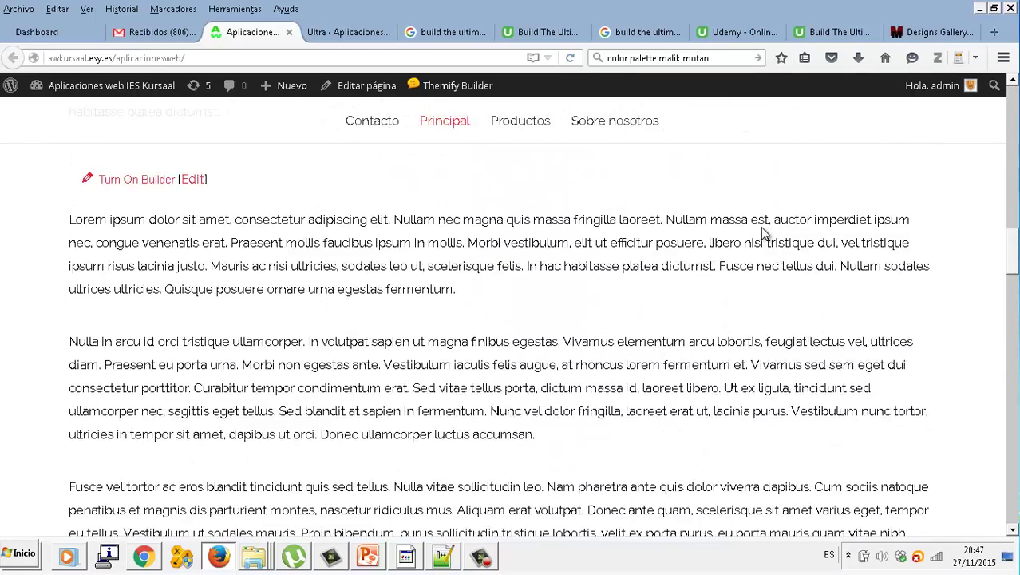
{"action": "scroll", "coordinate": [762, 233], "scroll_direction": "up", "scroll_amount": 1}
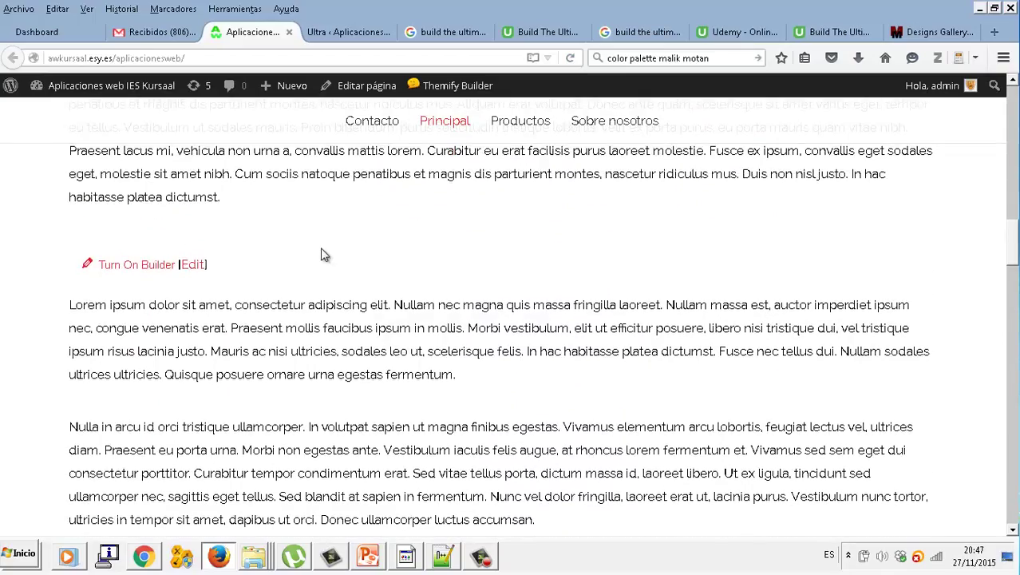
{"action": "scroll", "coordinate": [325, 254], "scroll_direction": "up", "scroll_amount": 4}
{"action": "scroll", "coordinate": [323, 249], "scroll_direction": "down", "scroll_amount": 6}
{"action": "scroll", "coordinate": [322, 249], "scroll_direction": "up", "scroll_amount": 4}
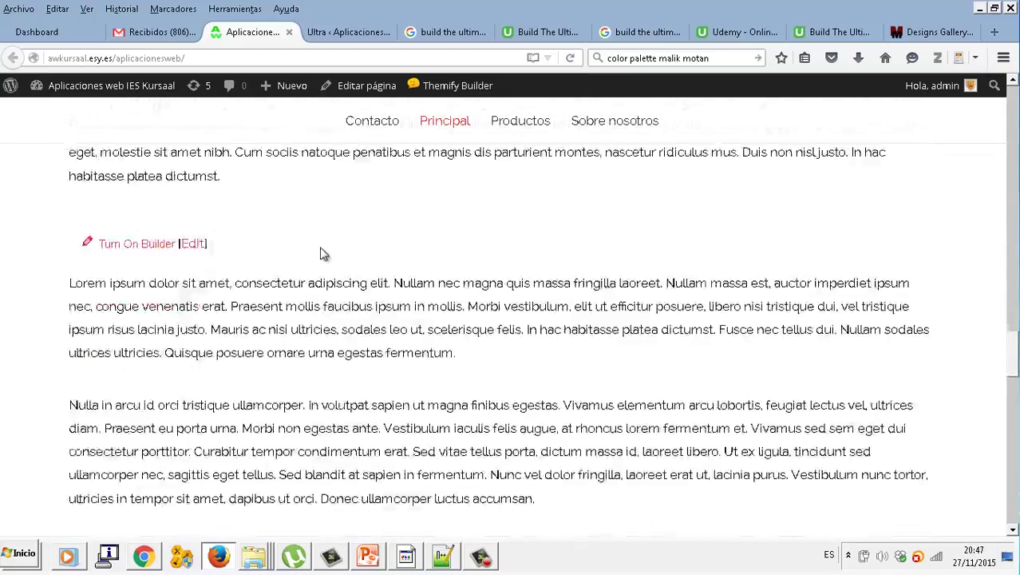
{"action": "scroll", "coordinate": [321, 248], "scroll_direction": "down", "scroll_amount": 12}
{"action": "scroll", "coordinate": [321, 244], "scroll_direction": "down", "scroll_amount": 1}
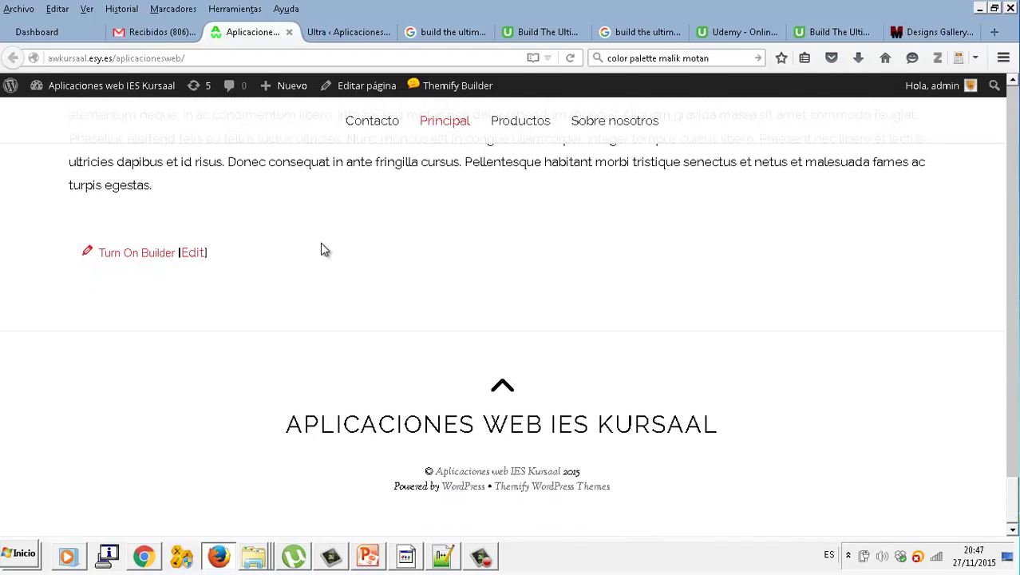
{"action": "scroll", "coordinate": [321, 246], "scroll_direction": "up", "scroll_amount": 7}
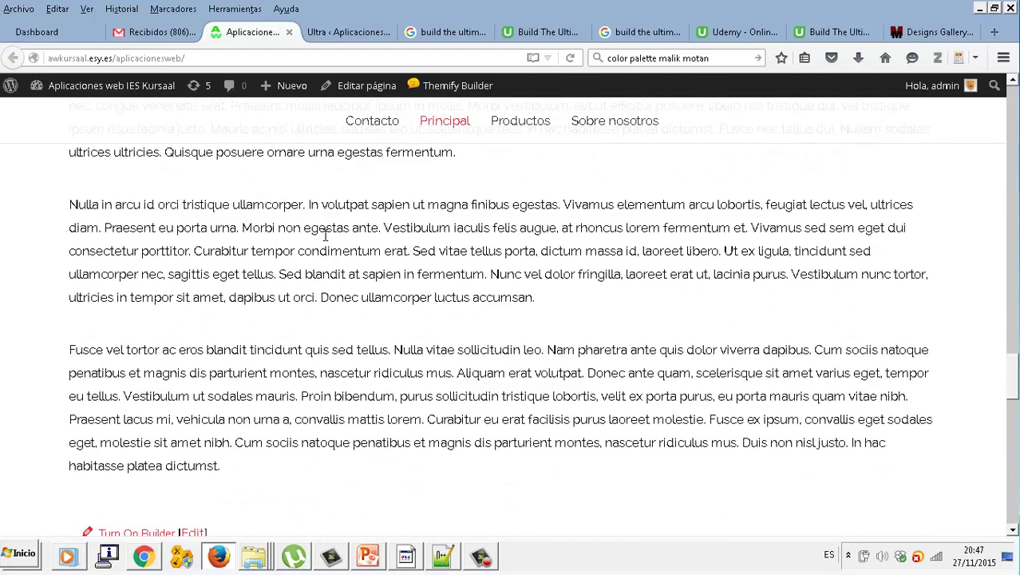
{"action": "left_click", "coordinate": [341, 34]}
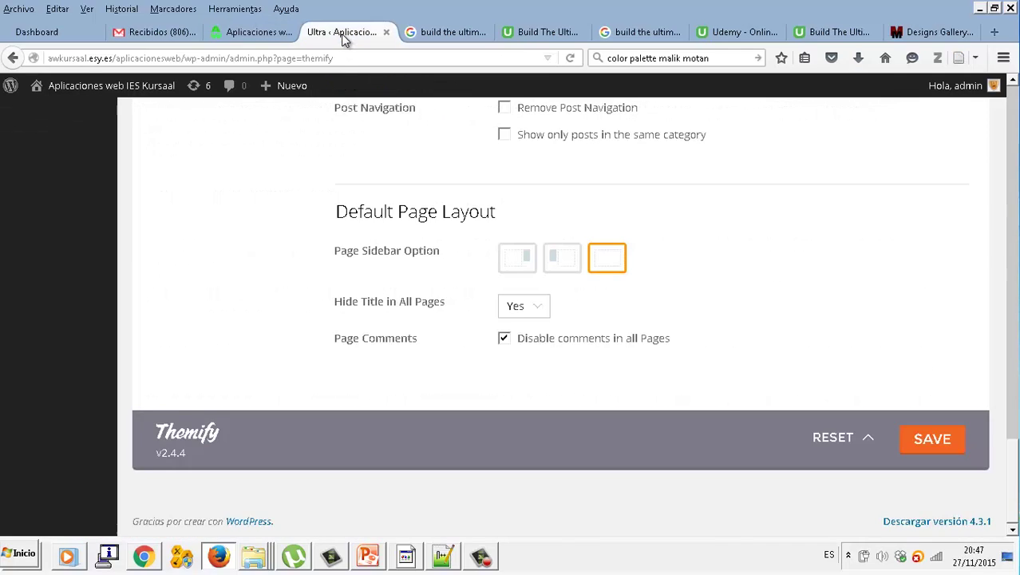
In Theme Settings, keep Magnific as the gallery lightbox option.
{"action": "scroll", "coordinate": [342, 319], "scroll_direction": "up", "scroll_amount": 20}
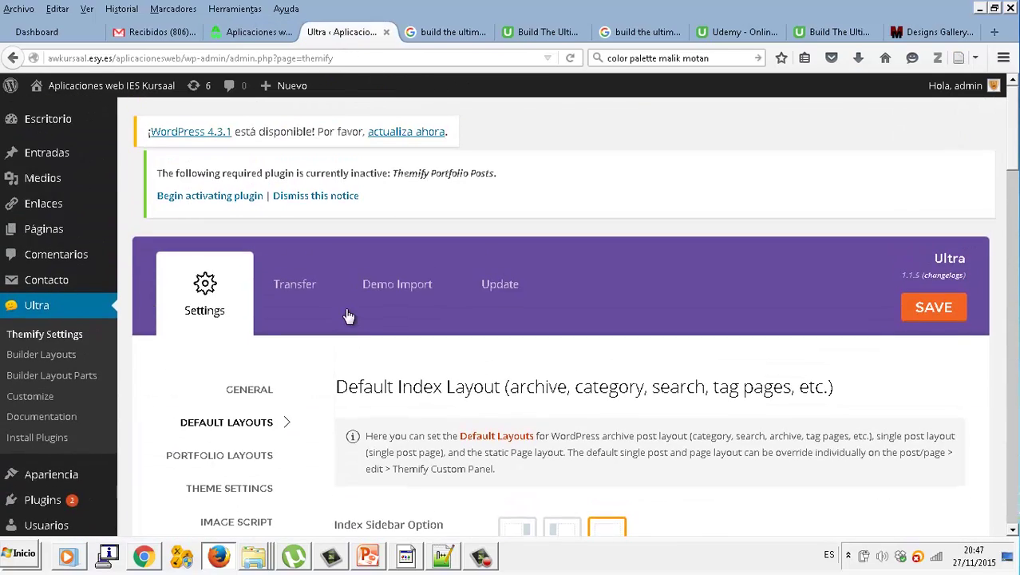
{"action": "scroll", "coordinate": [349, 315], "scroll_direction": "down", "scroll_amount": 3}
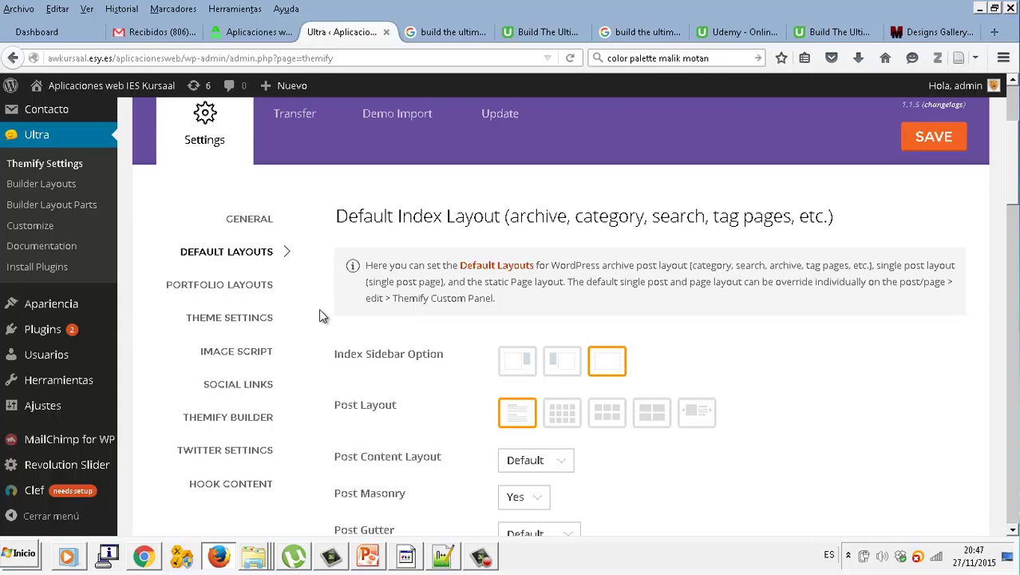
{"action": "left_click", "coordinate": [266, 318]}
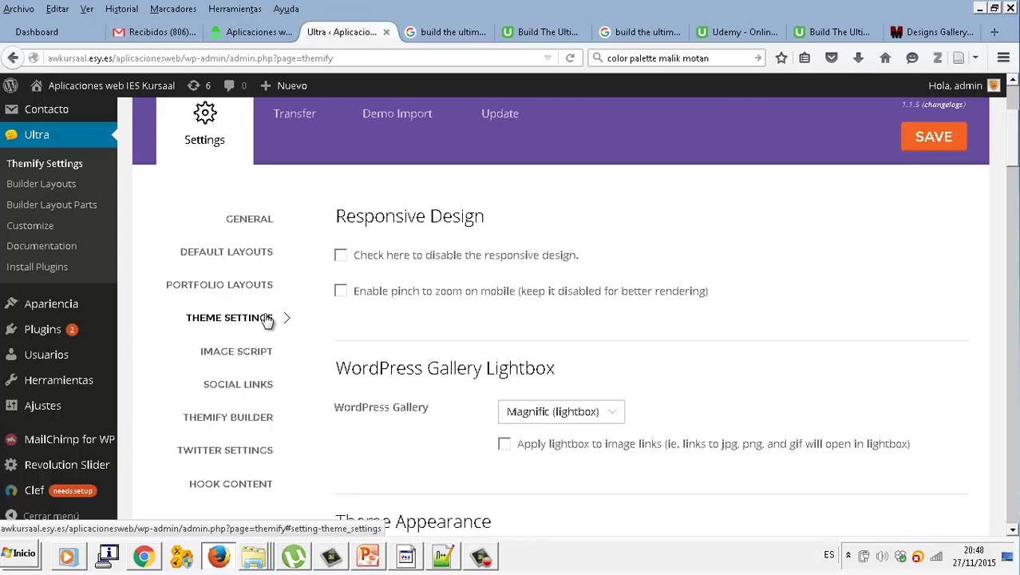
{"action": "left_click", "coordinate": [615, 411]}
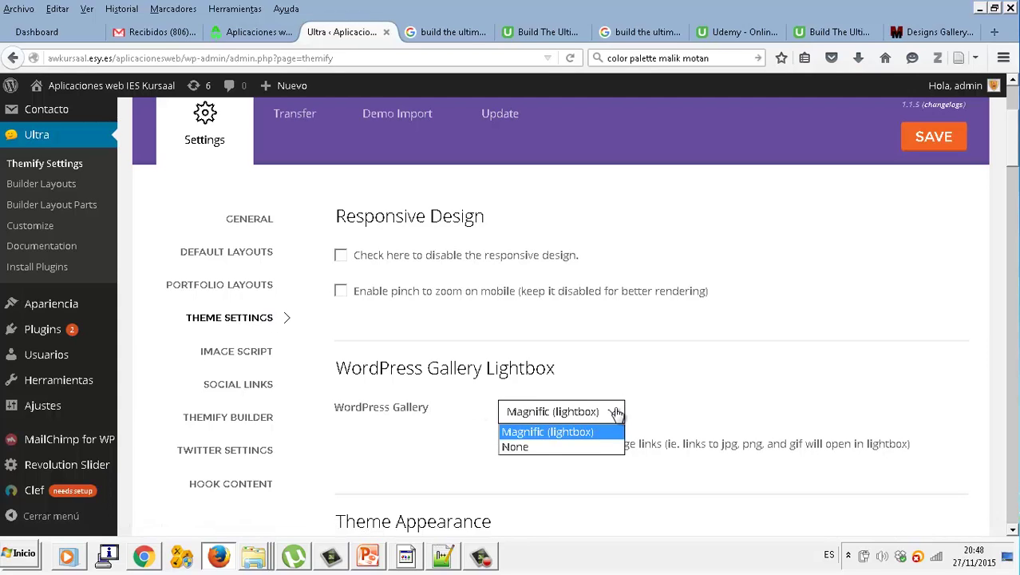
{"action": "left_click", "coordinate": [617, 412]}
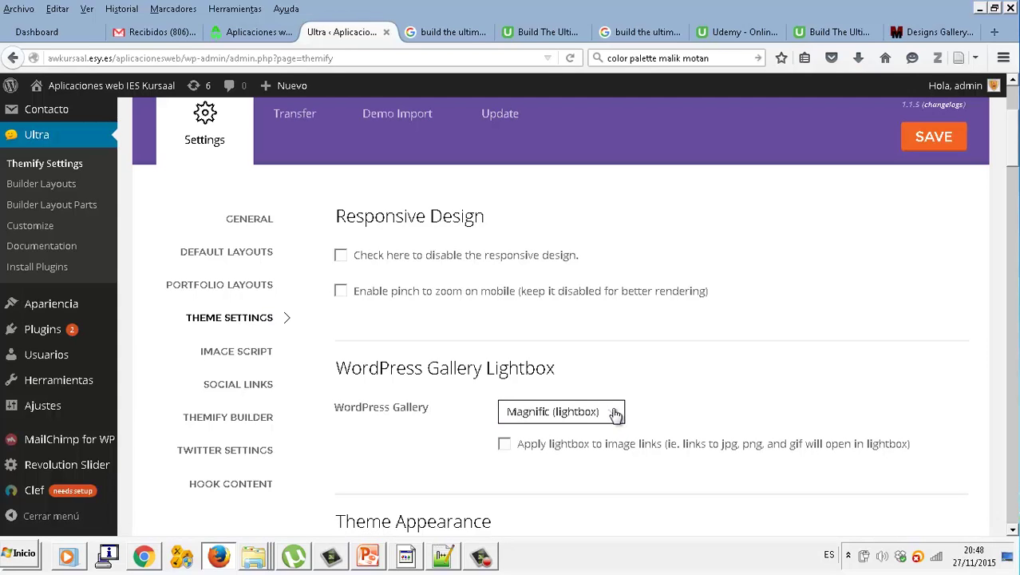
Apply lightbox to image links, save, and switch to the site's front page.
{"action": "left_click", "coordinate": [504, 446]}
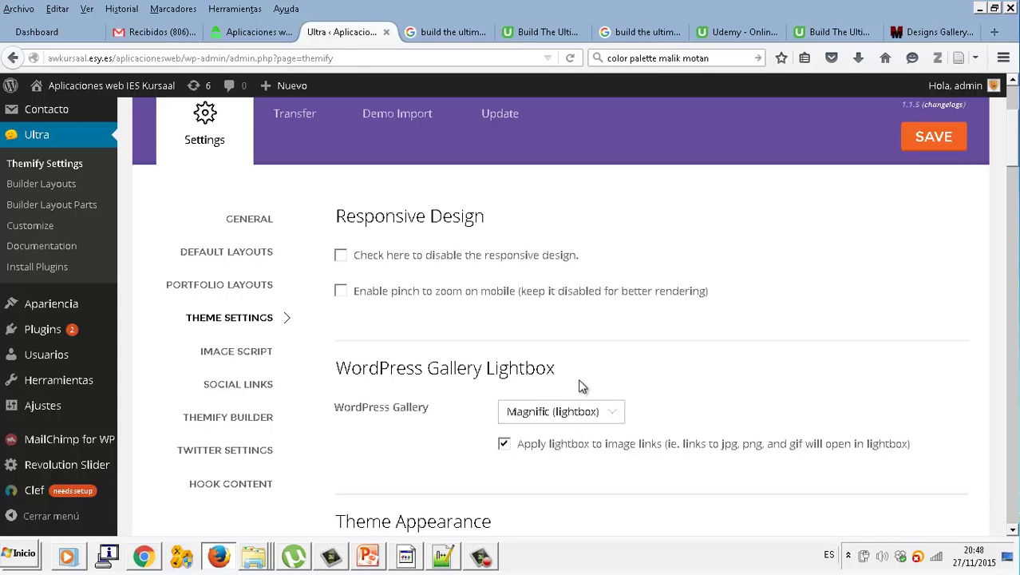
{"action": "scroll", "coordinate": [582, 387], "scroll_direction": "down", "scroll_amount": 2}
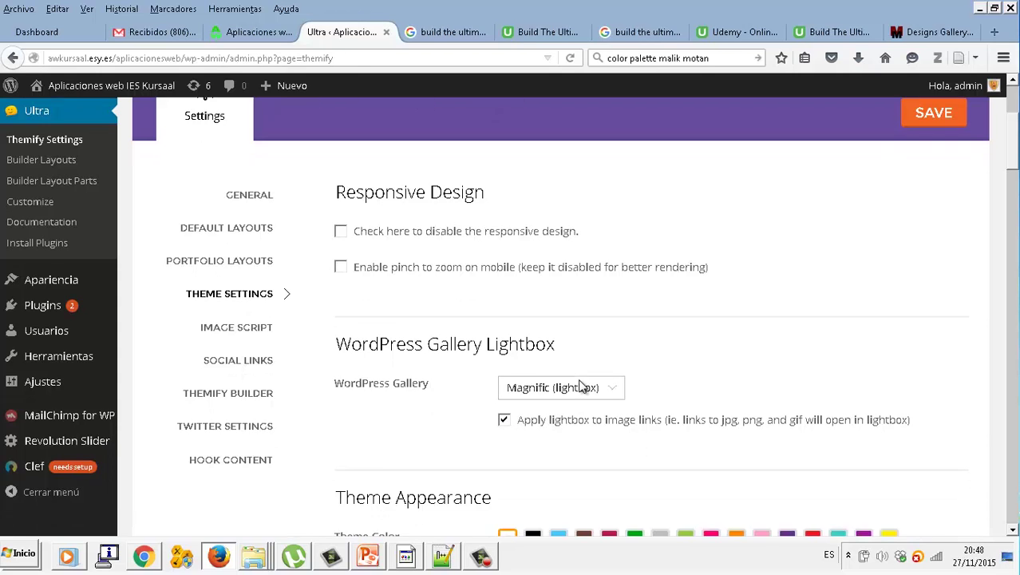
{"action": "scroll", "coordinate": [582, 386], "scroll_direction": "up", "scroll_amount": 2}
{"action": "left_click", "coordinate": [931, 139]}
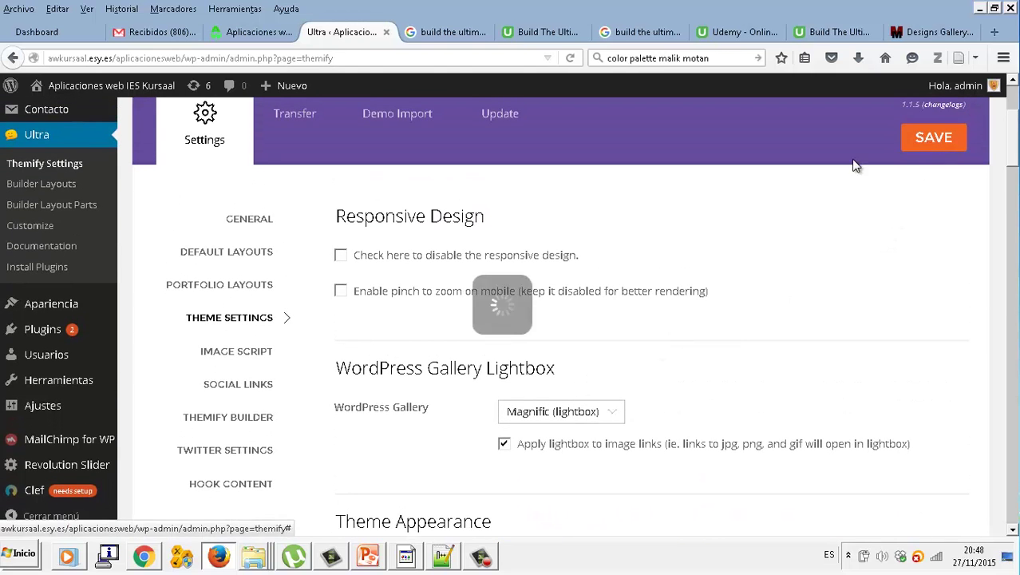
{"action": "left_click", "coordinate": [263, 33]}
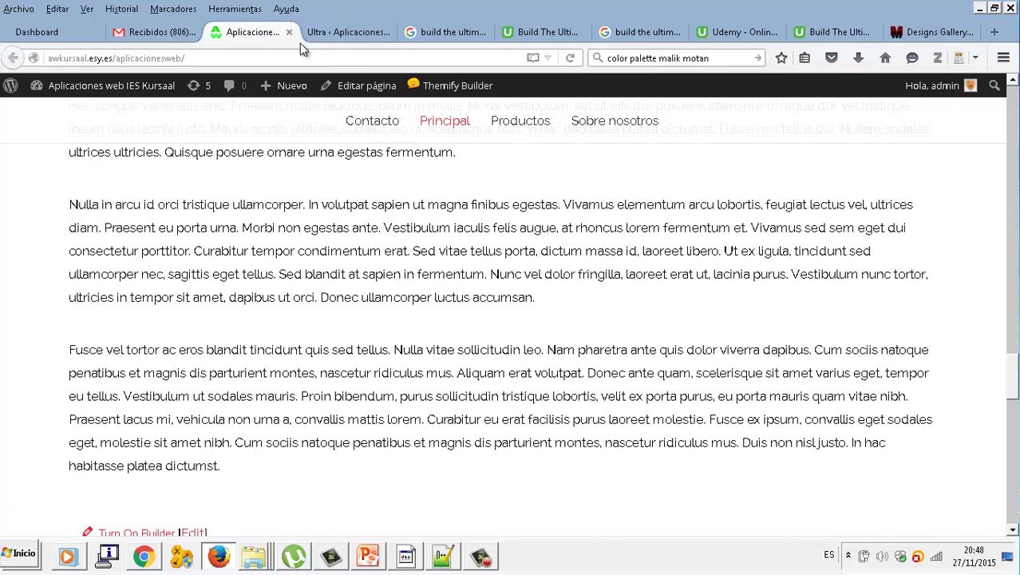
Reload the home page, scroll through it and the slider, then return to the Ultra settings tab.
{"action": "left_click", "coordinate": [572, 58]}
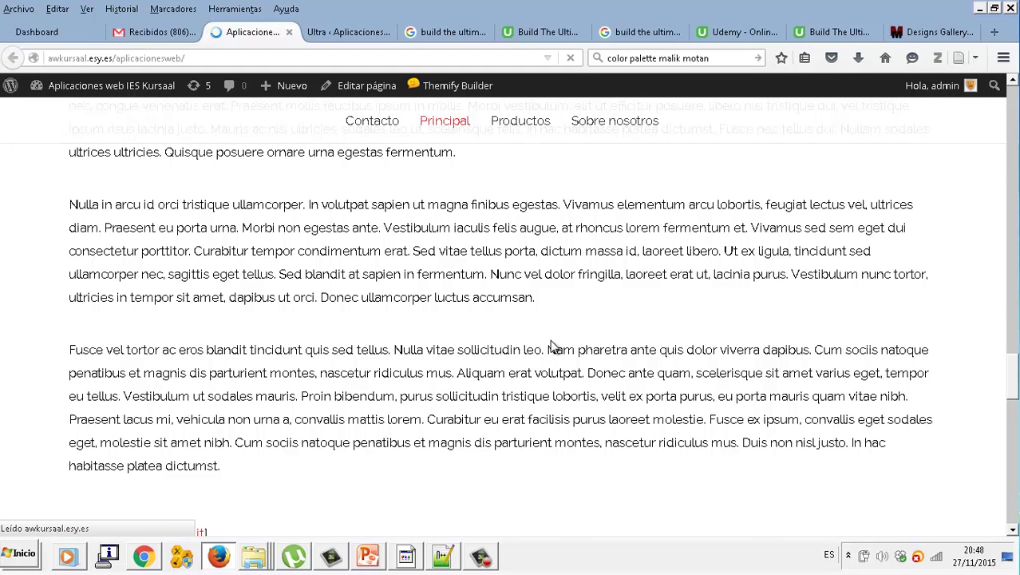
{"action": "scroll", "coordinate": [553, 347], "scroll_direction": "down", "scroll_amount": 2}
{"action": "scroll", "coordinate": [553, 327], "scroll_direction": "down", "scroll_amount": 2}
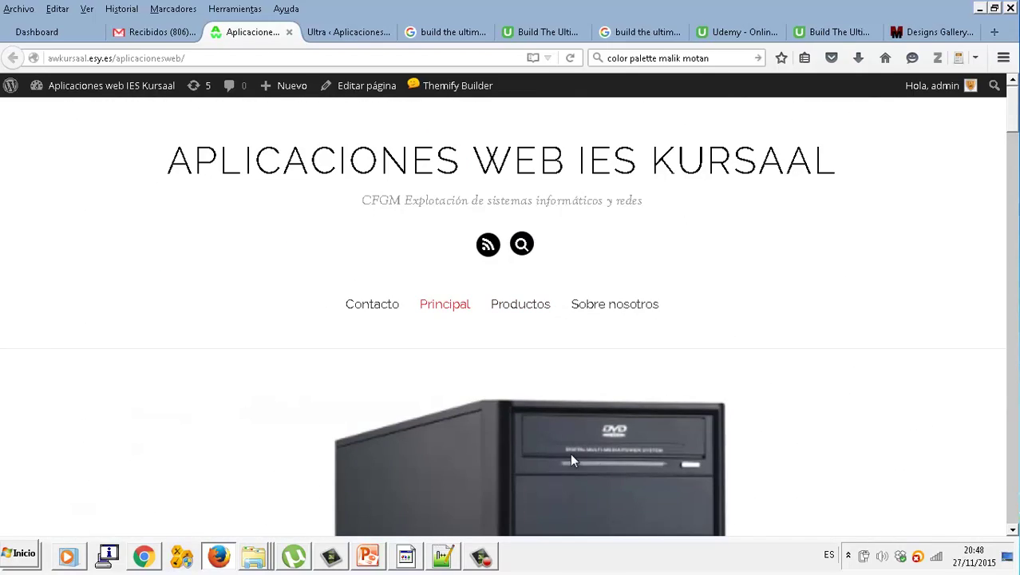
{"action": "scroll", "coordinate": [549, 487], "scroll_direction": "down", "scroll_amount": 4}
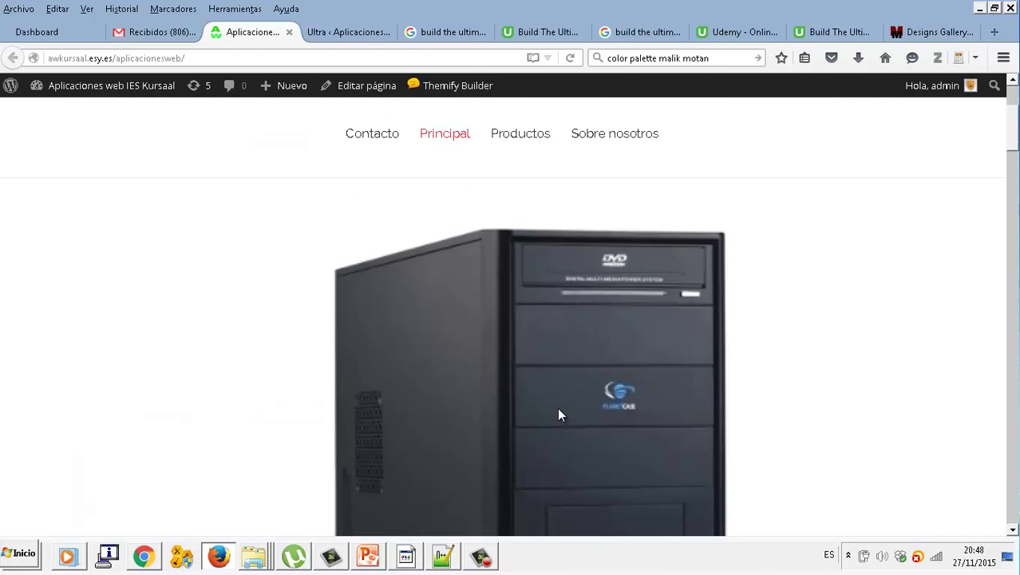
{"action": "scroll", "coordinate": [557, 414], "scroll_direction": "down", "scroll_amount": 3}
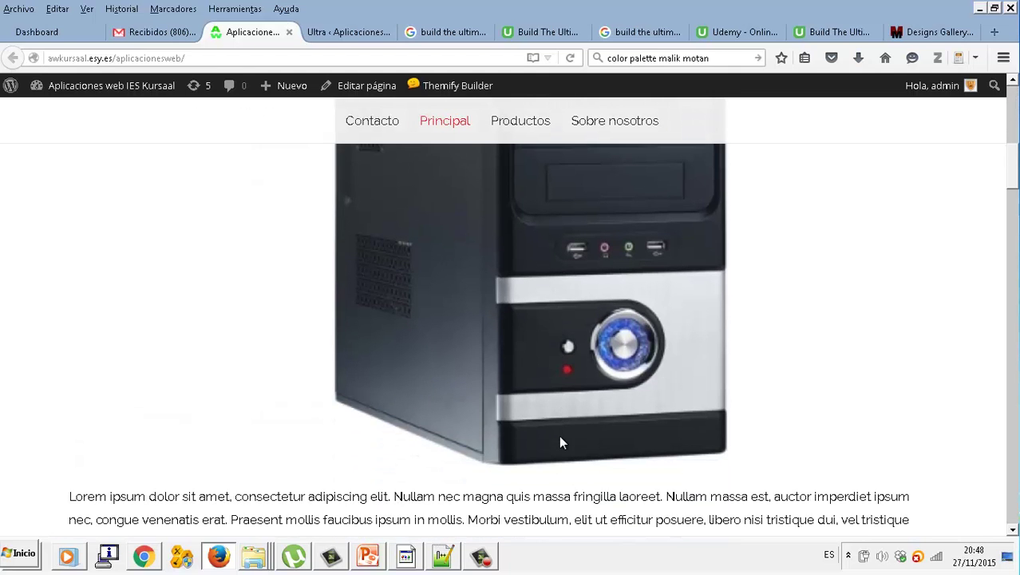
{"action": "scroll", "coordinate": [558, 435], "scroll_direction": "down", "scroll_amount": 2}
{"action": "scroll", "coordinate": [559, 435], "scroll_direction": "up", "scroll_amount": 9}
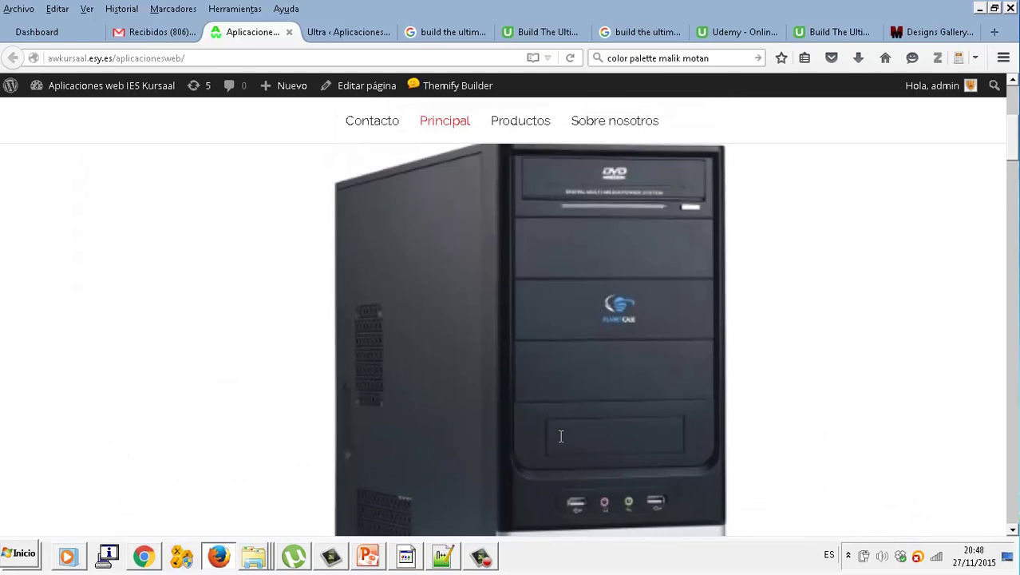
{"action": "scroll", "coordinate": [562, 432], "scroll_direction": "down", "scroll_amount": 9}
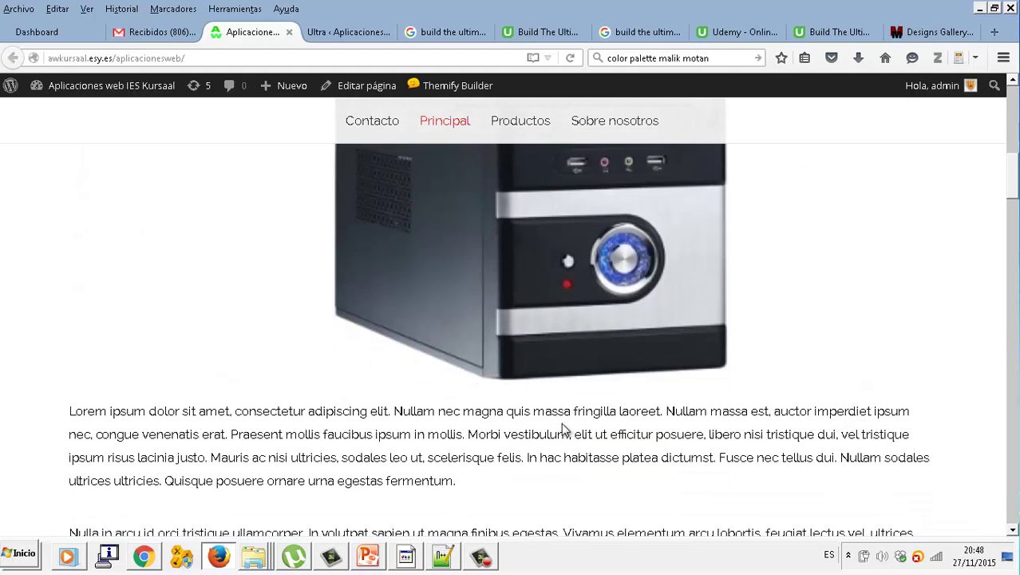
{"action": "scroll", "coordinate": [563, 428], "scroll_direction": "down", "scroll_amount": 2}
{"action": "scroll", "coordinate": [569, 319], "scroll_direction": "up", "scroll_amount": 5}
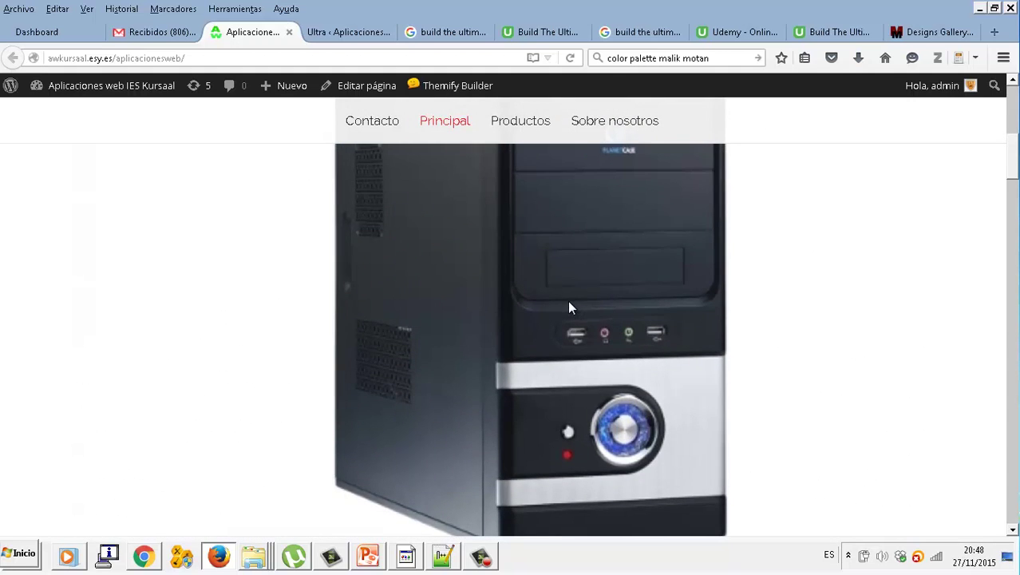
{"action": "scroll", "coordinate": [570, 305], "scroll_direction": "up", "scroll_amount": 3}
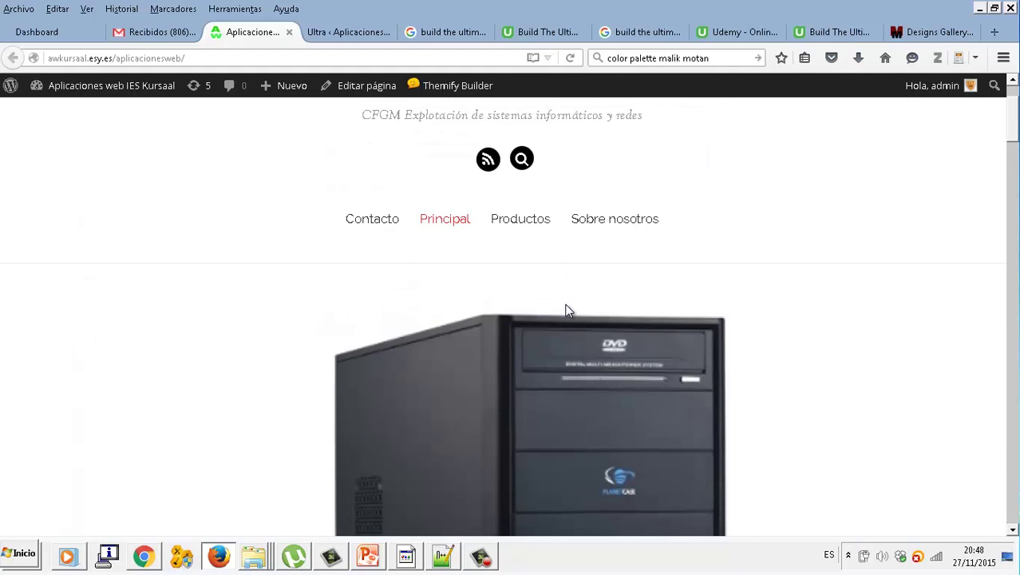
{"action": "left_click", "coordinate": [358, 36]}
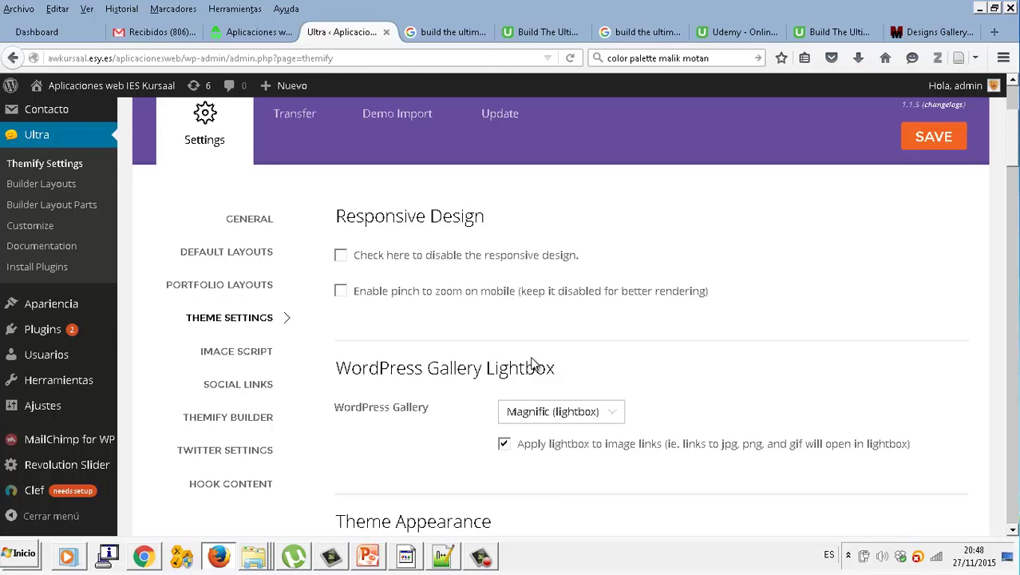
Choose the Header Horizontal thumbnail as Ultra's Header Design under Theme Appearance.
{"action": "scroll", "coordinate": [534, 363], "scroll_direction": "down", "scroll_amount": 5}
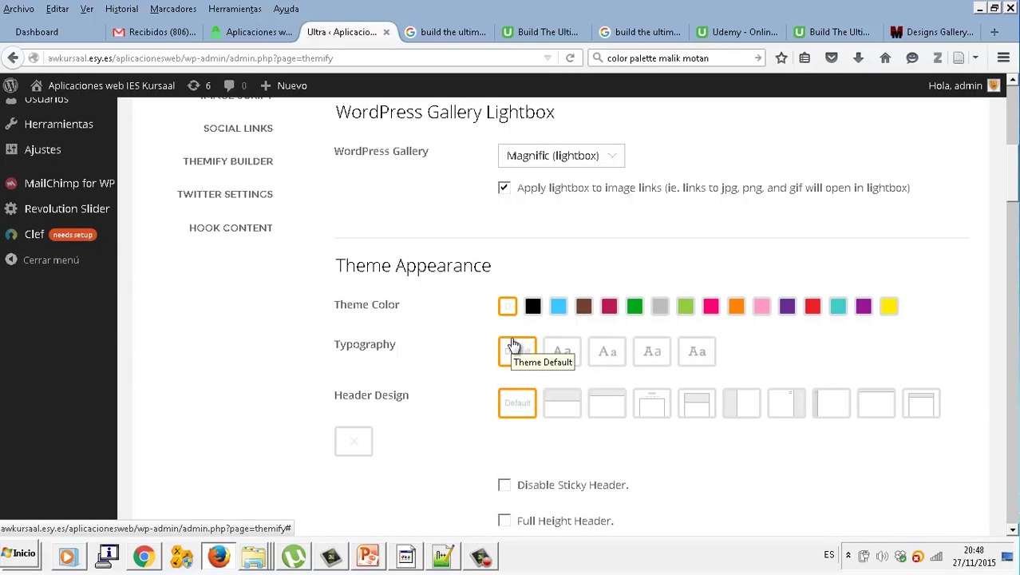
{"action": "scroll", "coordinate": [511, 340], "scroll_direction": "down", "scroll_amount": 7}
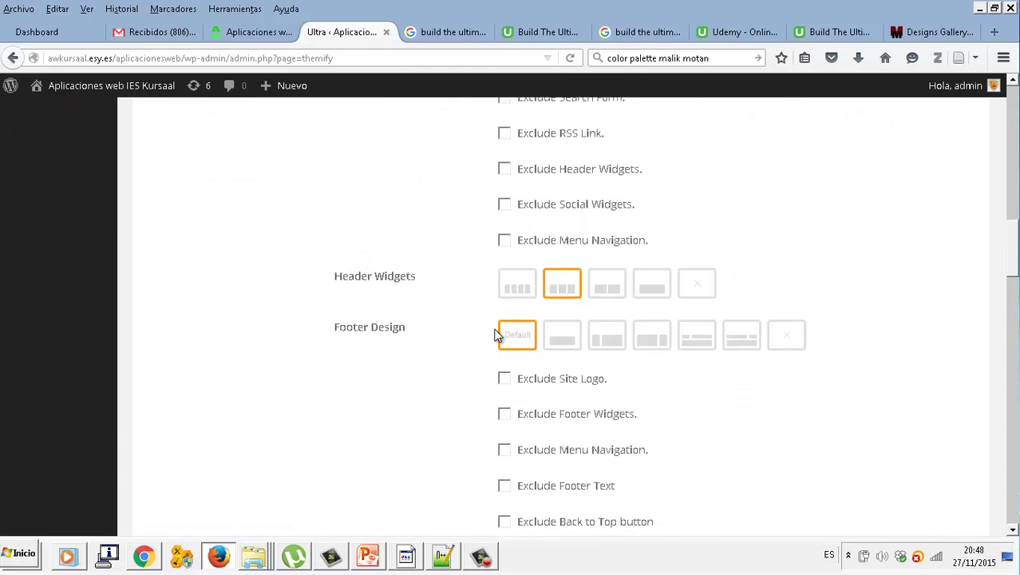
{"action": "scroll", "coordinate": [495, 335], "scroll_direction": "down", "scroll_amount": 4}
{"action": "scroll", "coordinate": [495, 334], "scroll_direction": "up", "scroll_amount": 3}
{"action": "scroll", "coordinate": [495, 336], "scroll_direction": "up", "scroll_amount": 8}
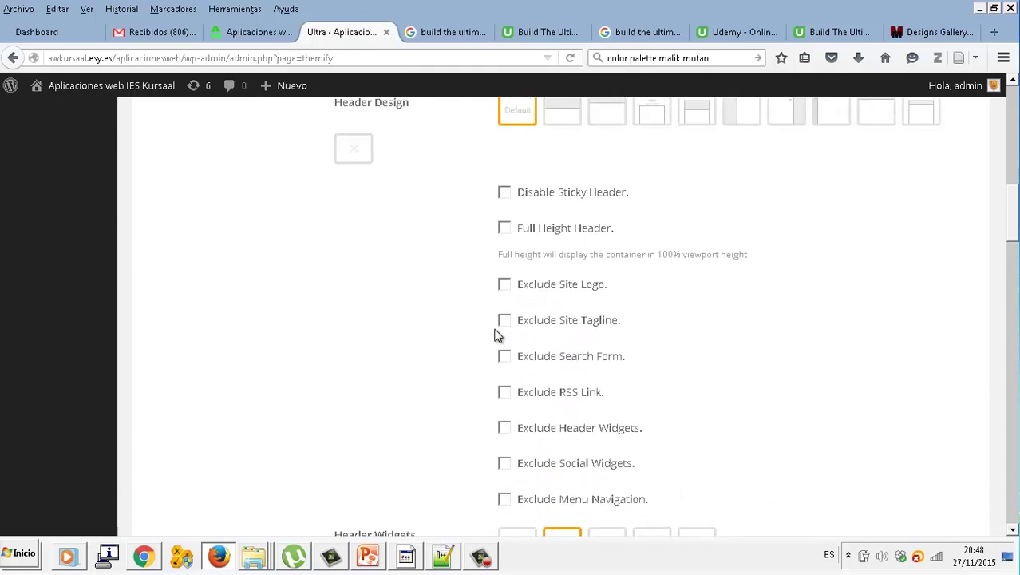
{"action": "scroll", "coordinate": [495, 335], "scroll_direction": "down", "scroll_amount": 2}
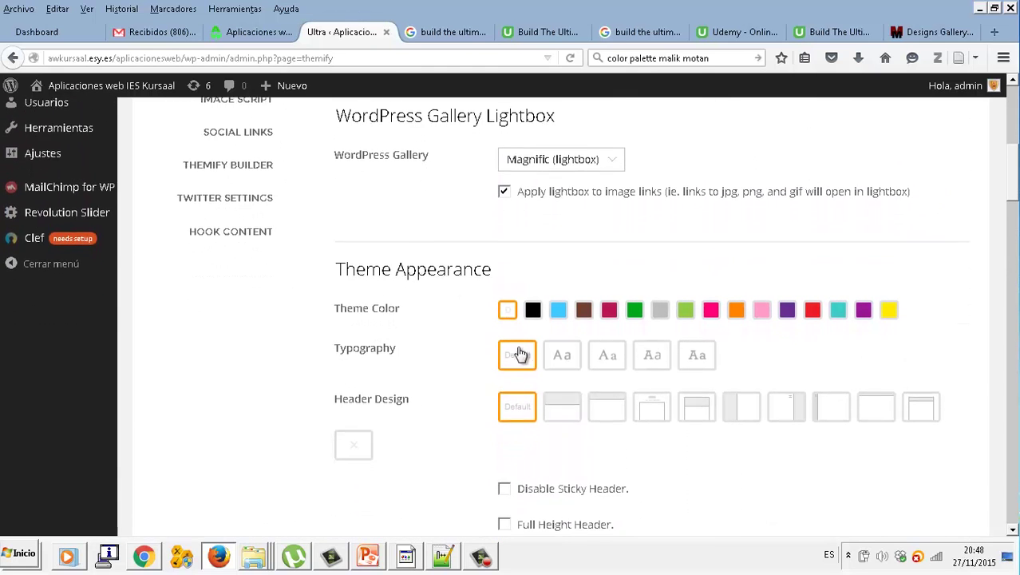
{"action": "left_click", "coordinate": [614, 407]}
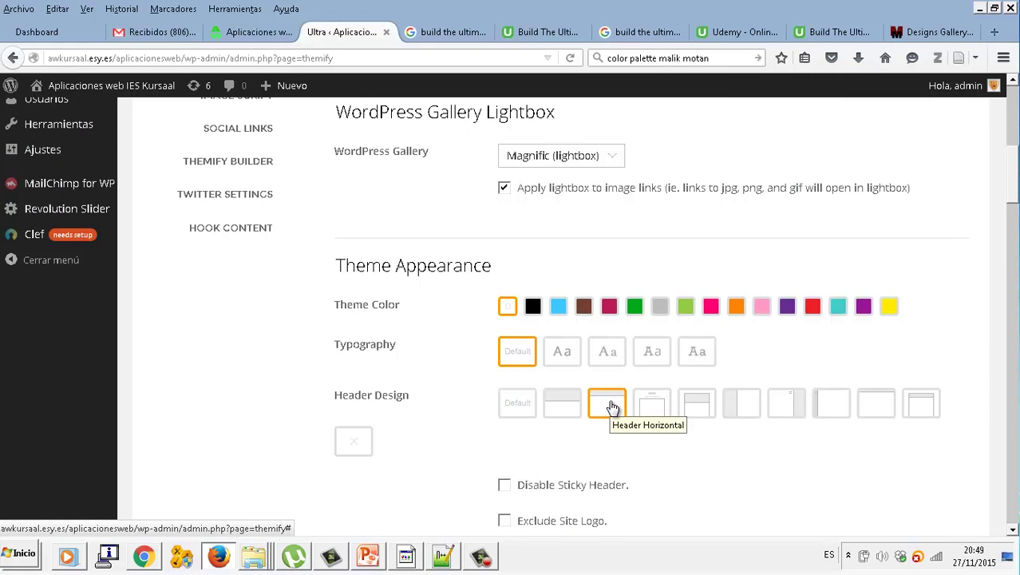
{"action": "scroll", "coordinate": [611, 409], "scroll_direction": "down", "scroll_amount": 2}
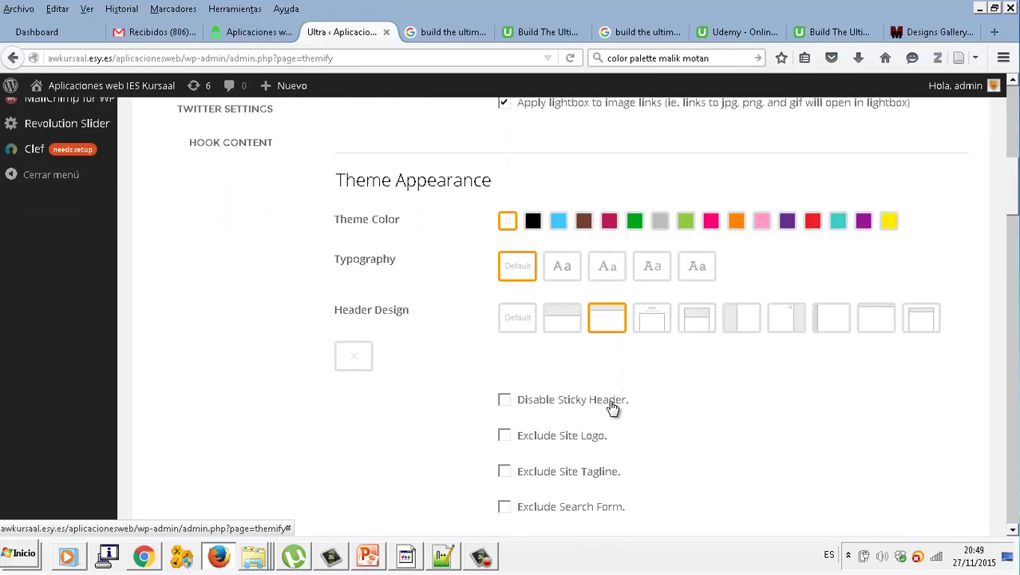
{"action": "scroll", "coordinate": [523, 442], "scroll_direction": "down", "scroll_amount": 2}
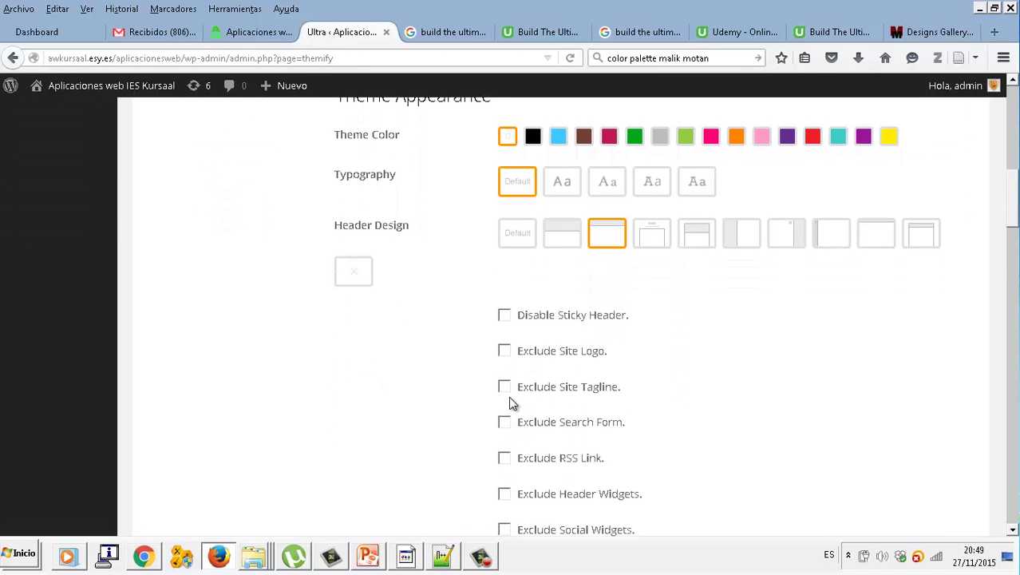
Exclude the site tagline from the header and check the result on the front page.
{"action": "left_click", "coordinate": [503, 386]}
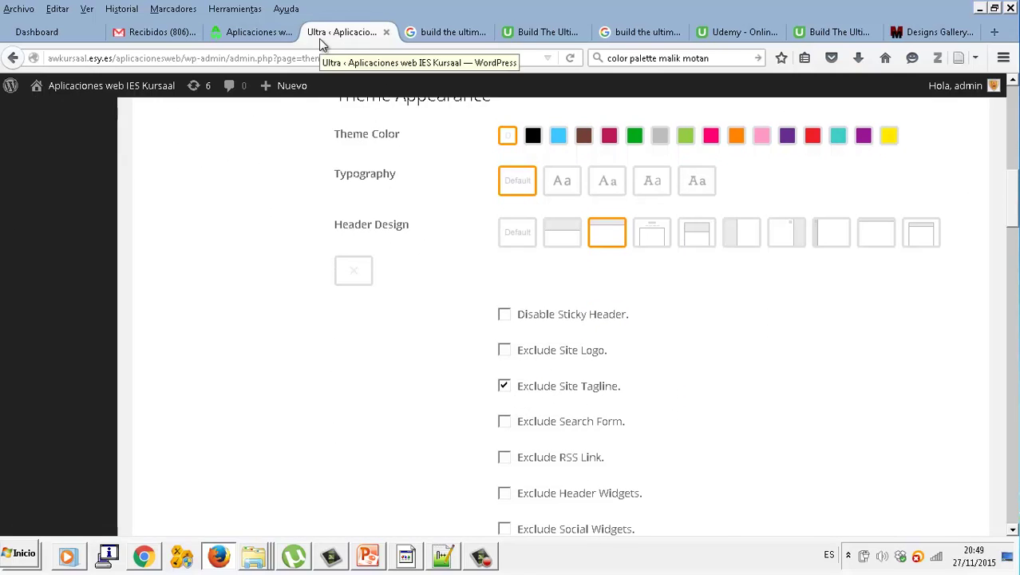
{"action": "left_click", "coordinate": [254, 33]}
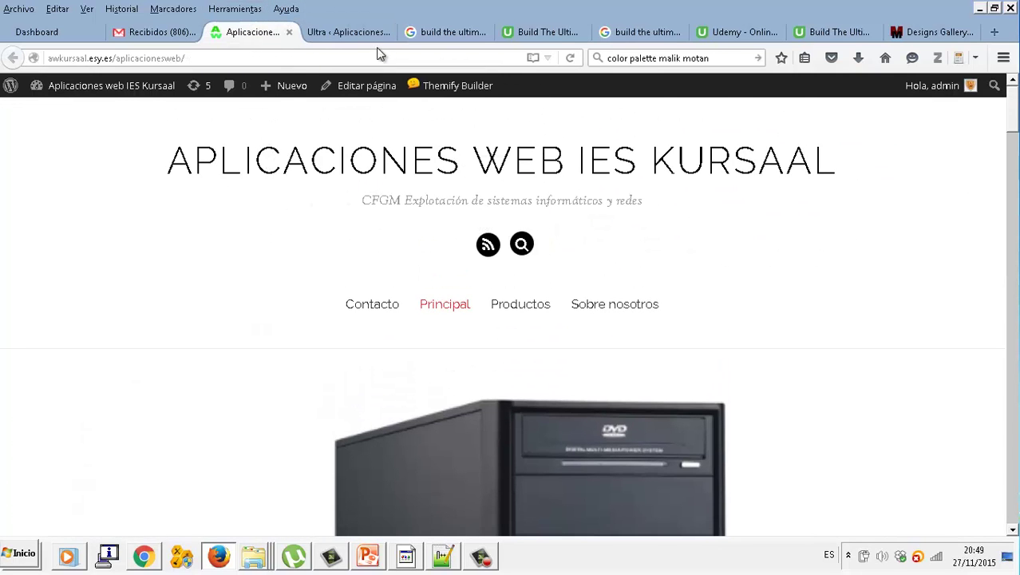
{"action": "left_click", "coordinate": [345, 32]}
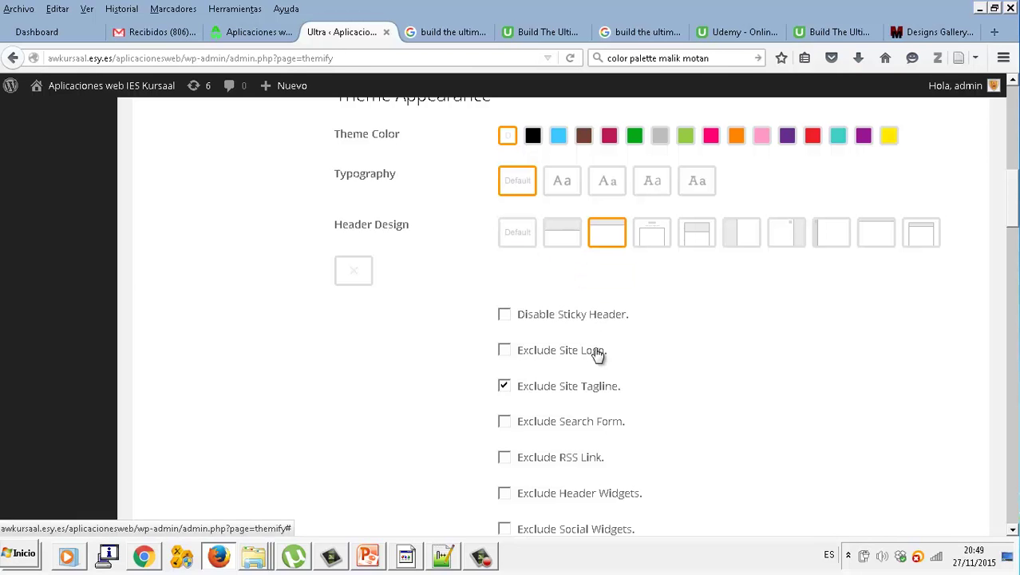
Exclude the search form and social widgets from the header, and set the Header Widgets layout to none.
{"action": "left_click", "coordinate": [505, 422]}
{"action": "scroll", "coordinate": [453, 398], "scroll_direction": "down", "scroll_amount": 1}
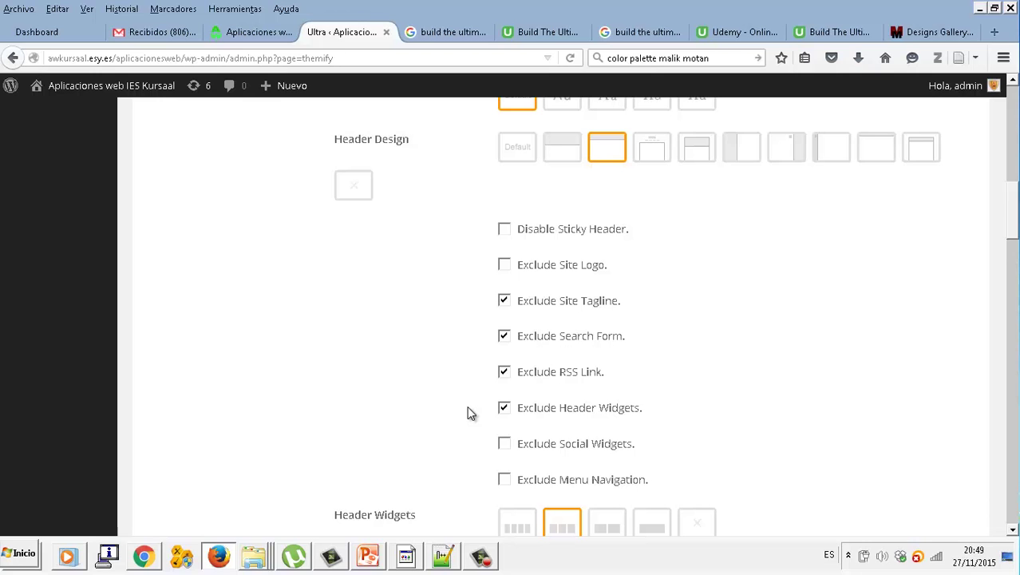
{"action": "left_click", "coordinate": [503, 443]}
{"action": "scroll", "coordinate": [465, 424], "scroll_direction": "down", "scroll_amount": 2}
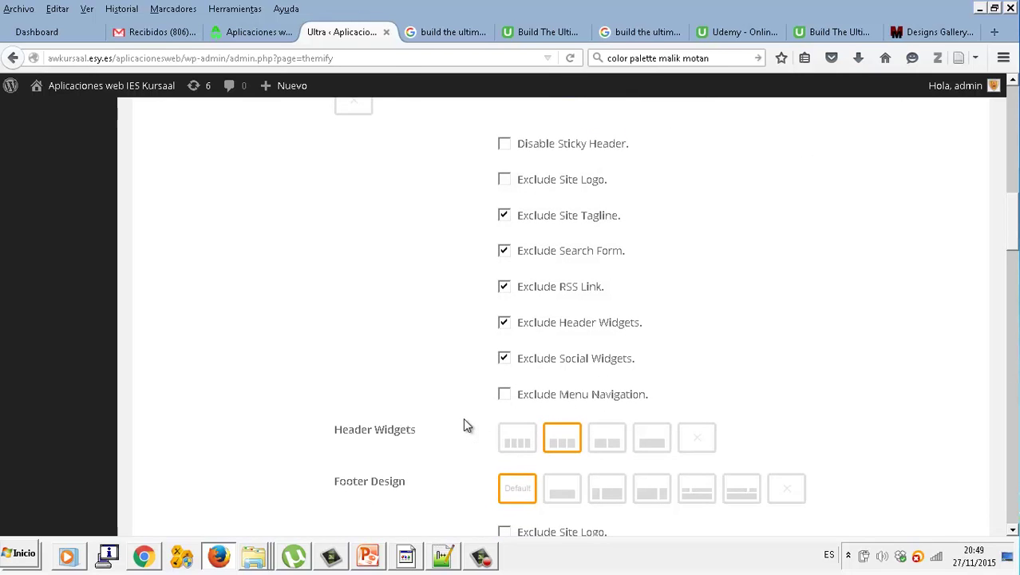
{"action": "scroll", "coordinate": [465, 424], "scroll_direction": "down", "scroll_amount": 4}
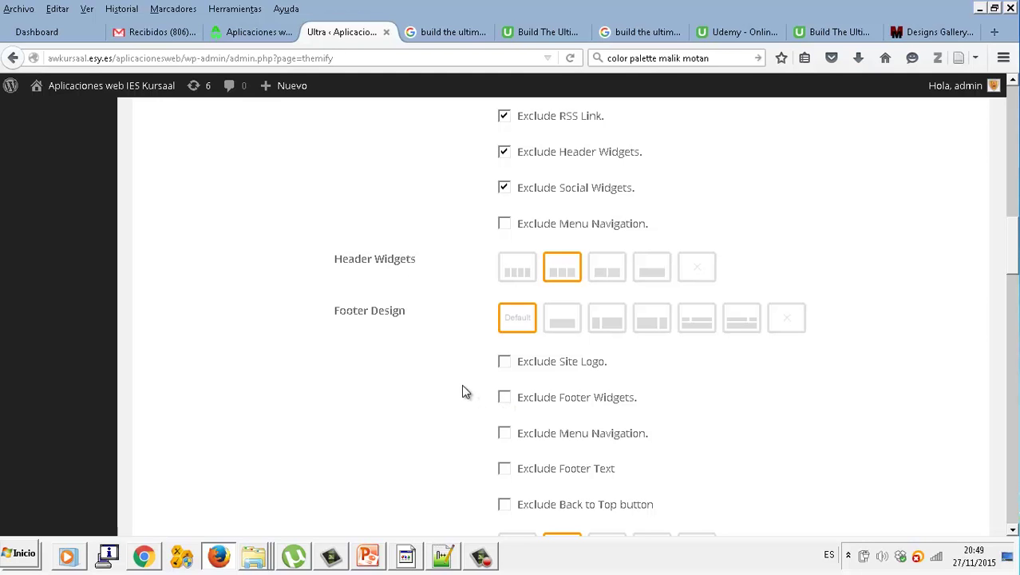
{"action": "scroll", "coordinate": [464, 388], "scroll_direction": "up", "scroll_amount": 2}
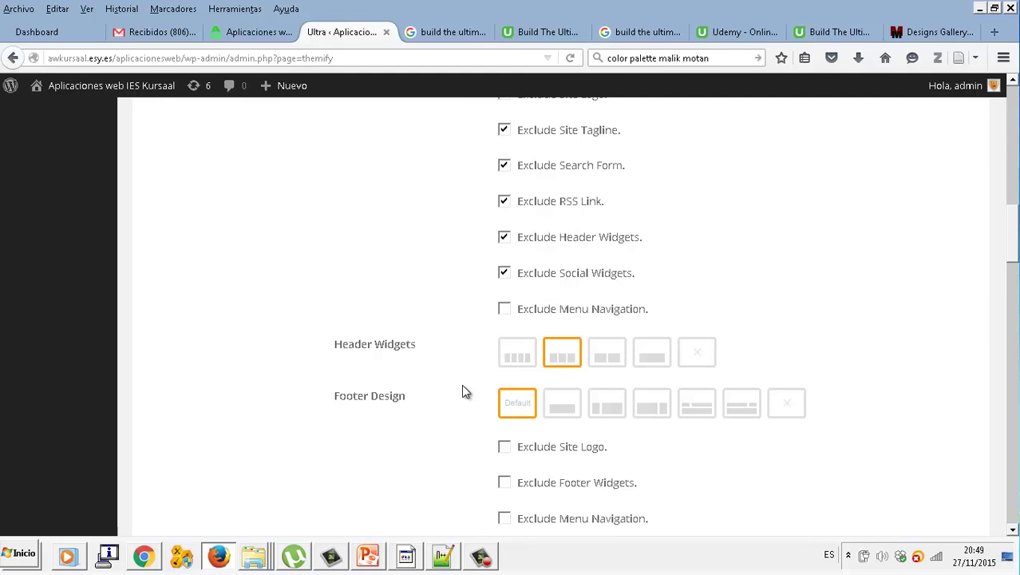
{"action": "left_click", "coordinate": [693, 357]}
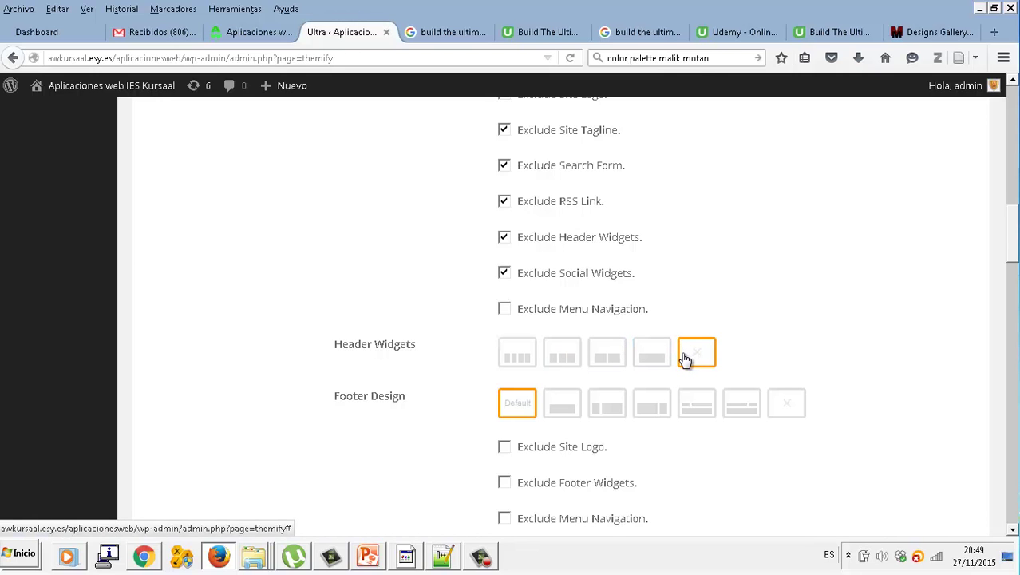
{"action": "scroll", "coordinate": [631, 364], "scroll_direction": "down", "scroll_amount": 2}
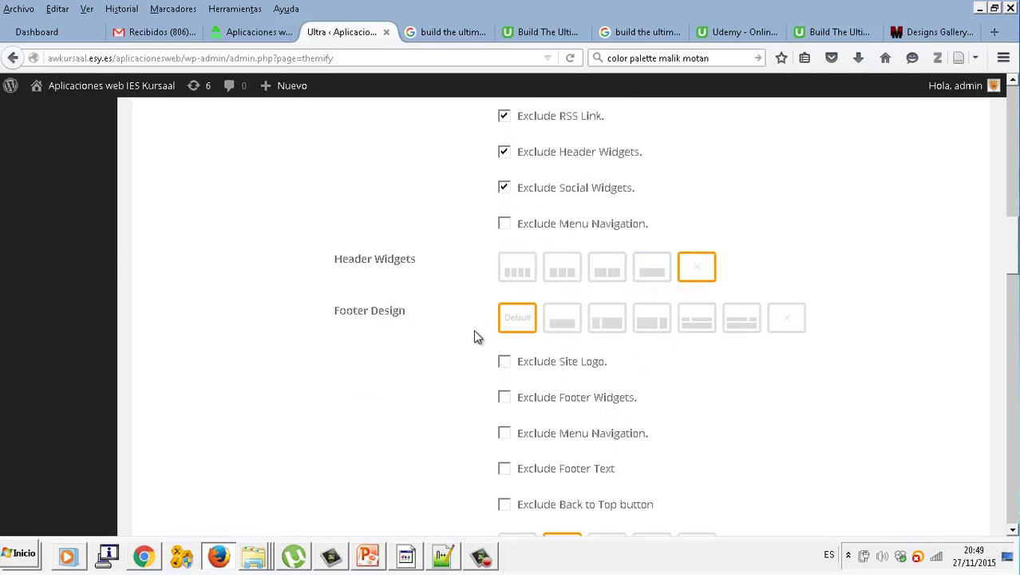
Exclude the site logo and menu navigation from the footer.
{"action": "scroll", "coordinate": [479, 331], "scroll_direction": "down", "scroll_amount": 2}
{"action": "left_click", "coordinate": [504, 277]}
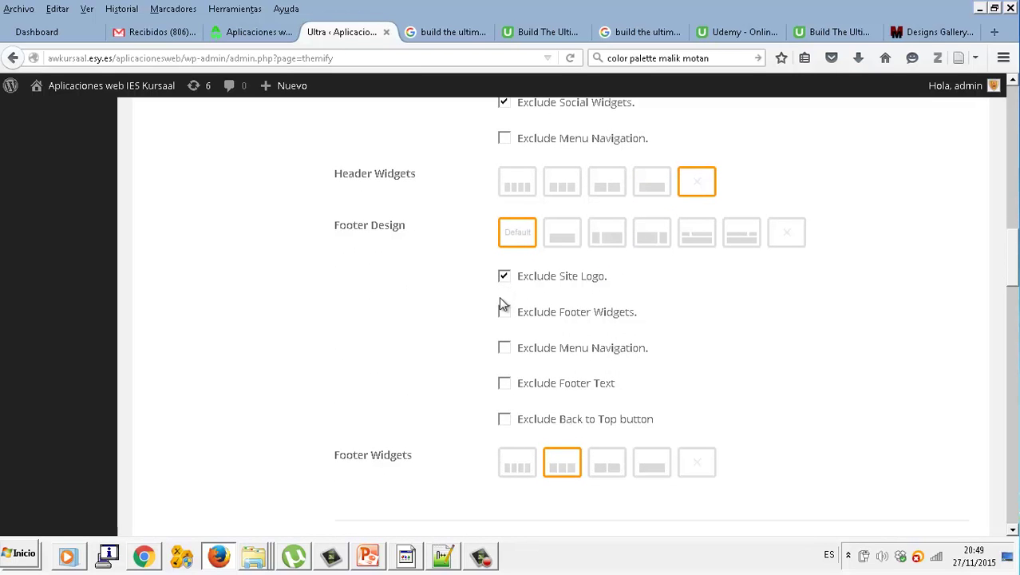
{"action": "left_click", "coordinate": [506, 351]}
Set the Image Hover Filter to Grayscale and apply it to all images.
{"action": "scroll", "coordinate": [476, 355], "scroll_direction": "down", "scroll_amount": 2}
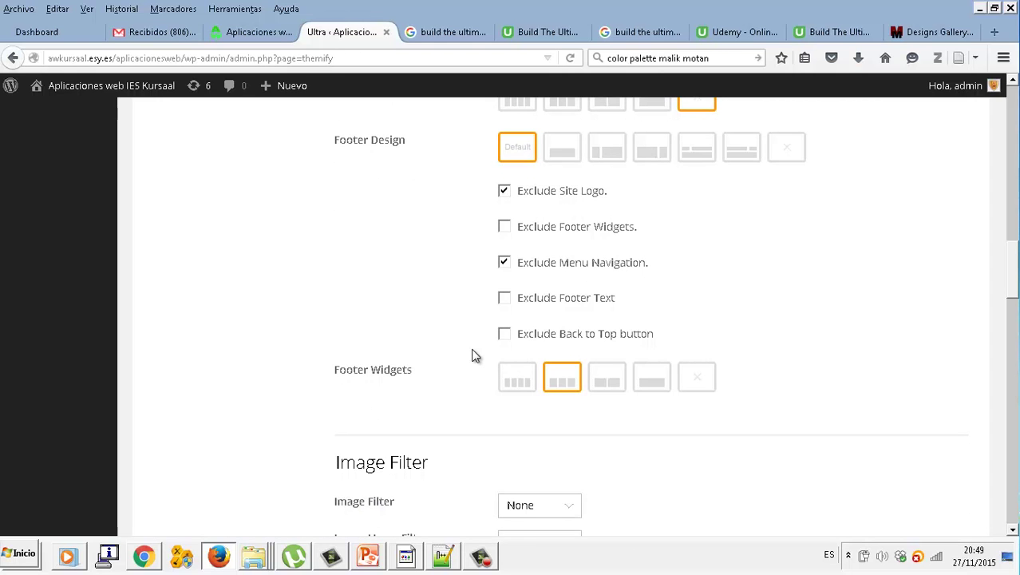
{"action": "scroll", "coordinate": [476, 355], "scroll_direction": "down", "scroll_amount": 5}
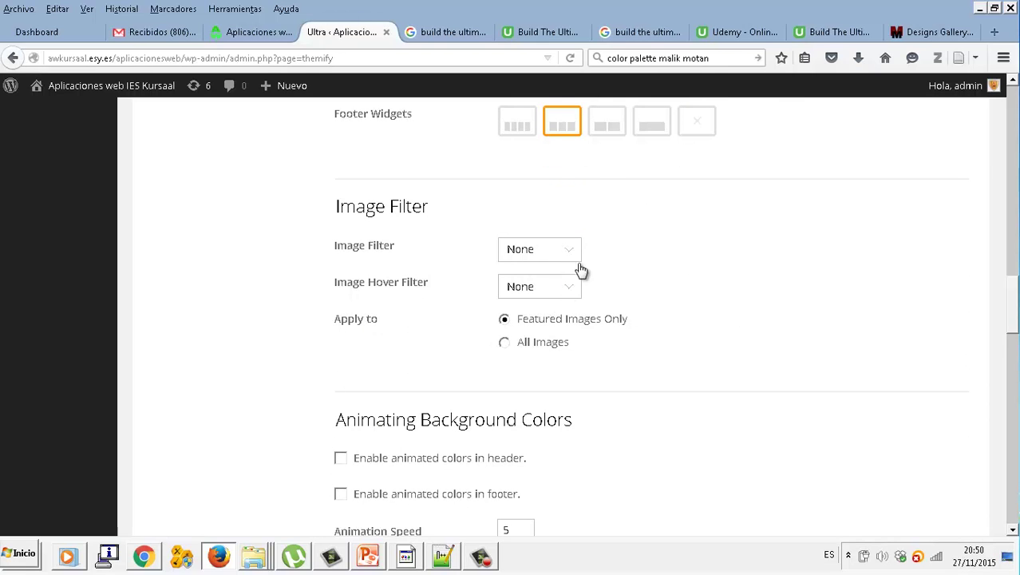
{"action": "left_click", "coordinate": [578, 293]}
{"action": "left_click", "coordinate": [526, 321]}
{"action": "left_click", "coordinate": [516, 346]}
{"action": "scroll", "coordinate": [478, 346], "scroll_direction": "down", "scroll_amount": 2}
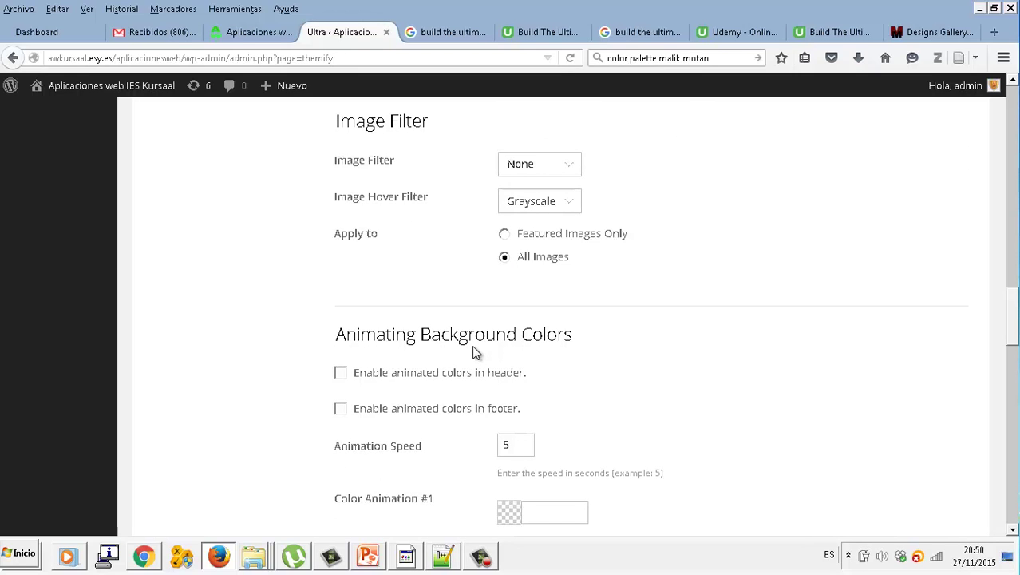
Set the header color Animation Speed to 7.
{"action": "left_click_drag", "start_coordinate": [519, 445], "coordinate": [454, 445]}
{"action": "type", "text": "7"}
{"action": "left_click", "coordinate": [509, 389]}
{"action": "scroll", "coordinate": [505, 376], "scroll_direction": "down", "scroll_amount": 2}
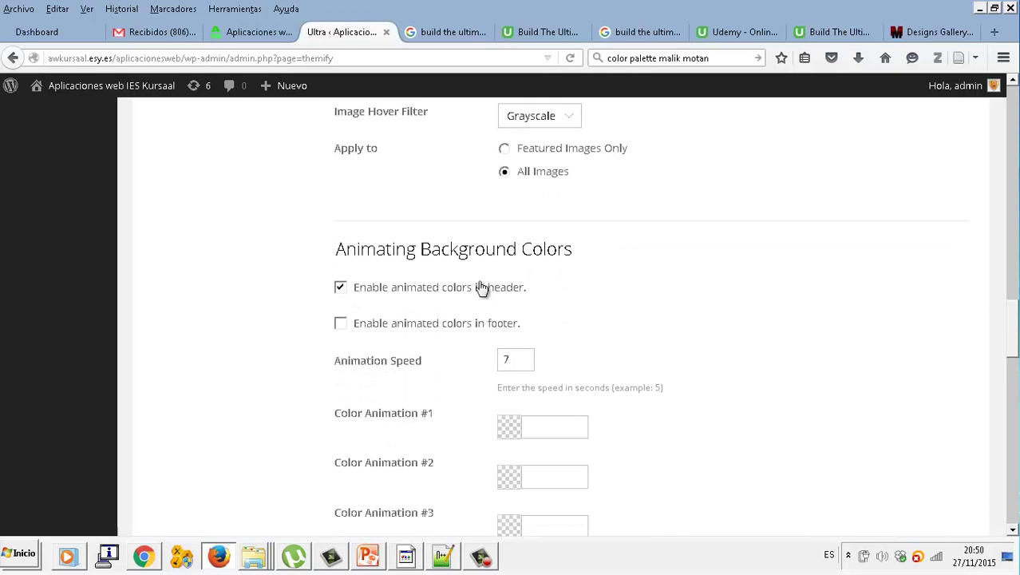
In the Designs Gallery tab, replace the web address with pixlr.com/editor.
{"action": "left_click", "coordinate": [945, 36]}
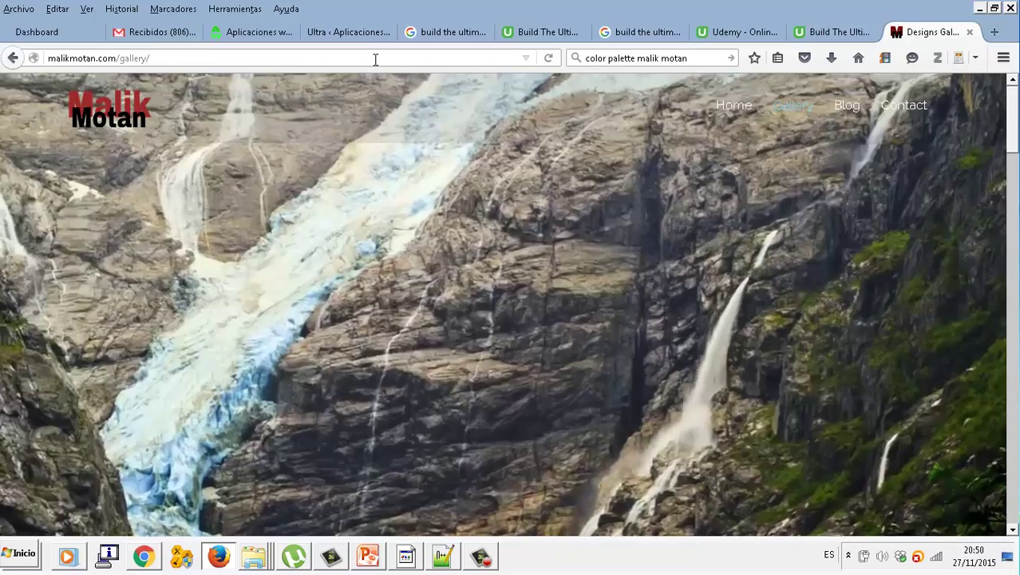
{"action": "left_click", "coordinate": [375, 60]}
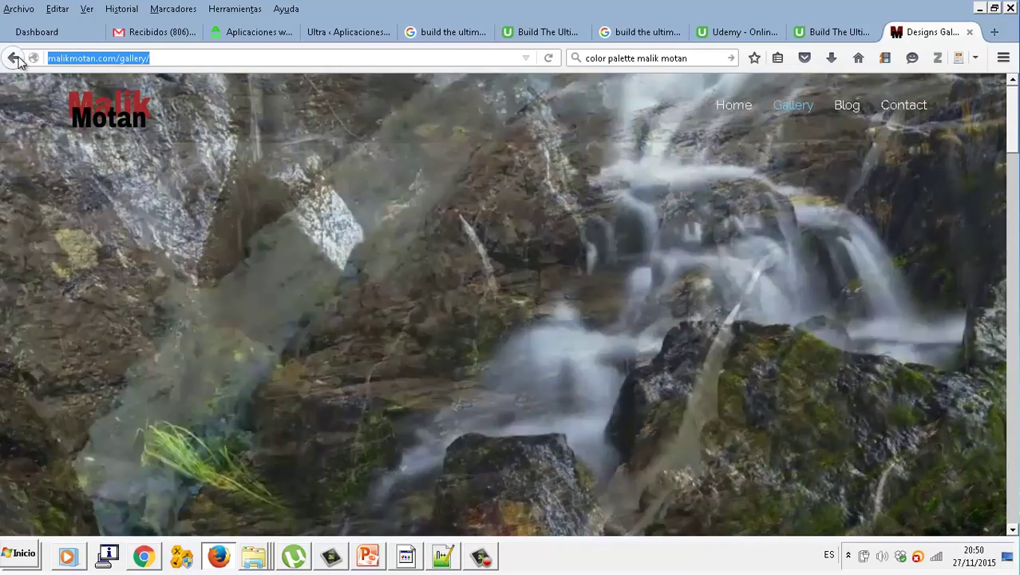
{"action": "type", "text": "pix"}
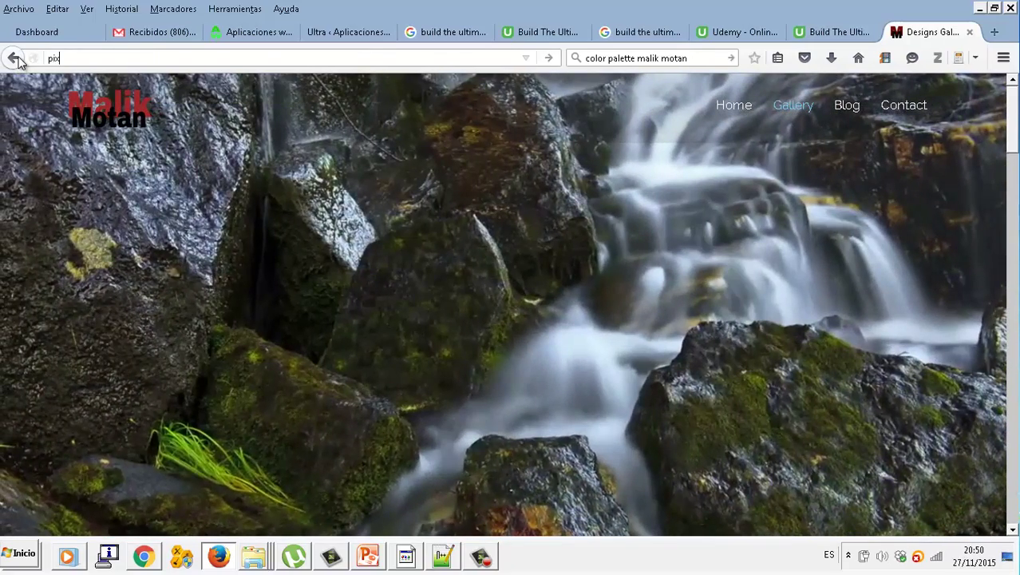
{"action": "type", "text": "lr.com"}
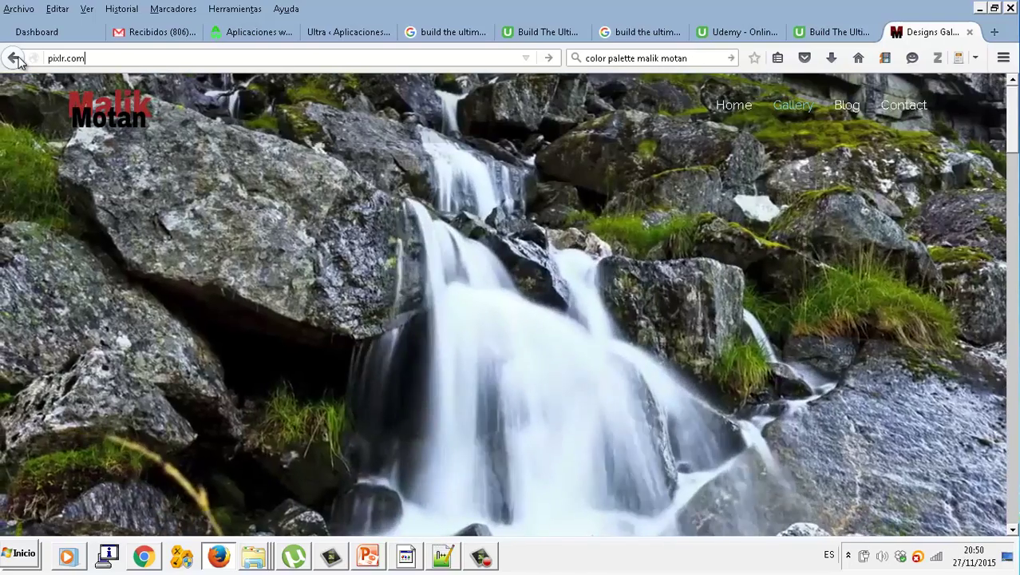
{"action": "type", "text": "/editor"}
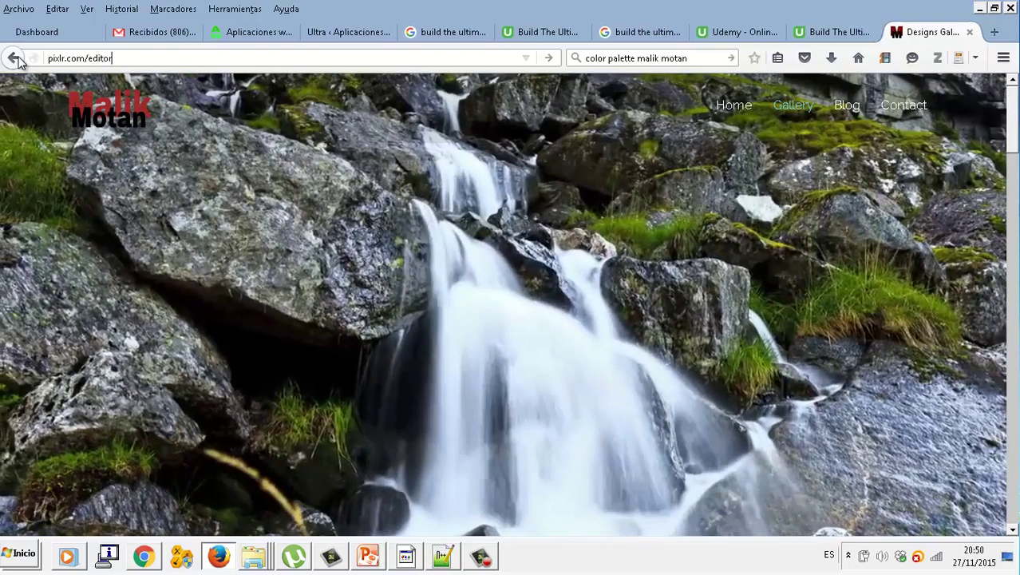
{"action": "key", "text": "Return"}
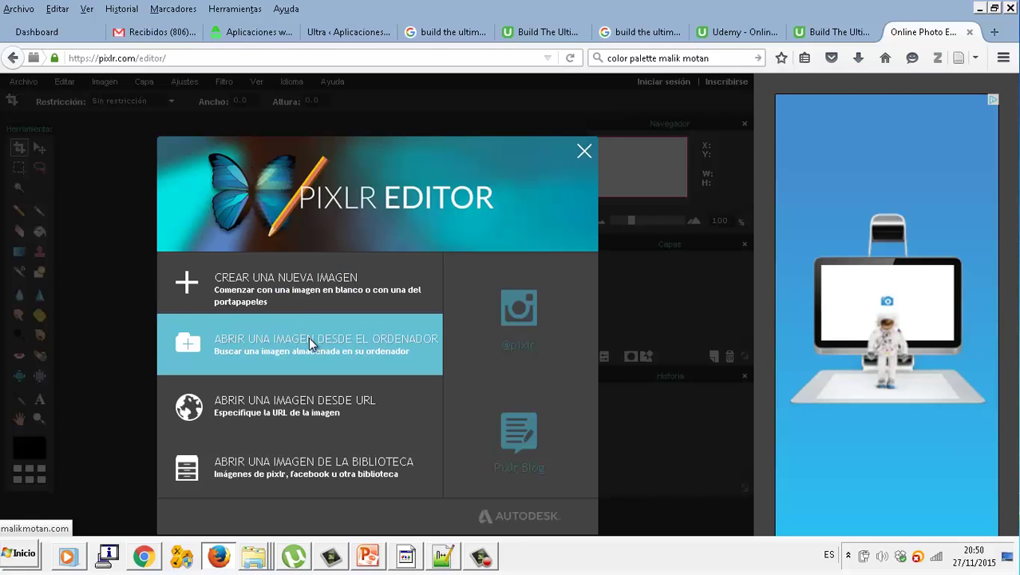
Start opening an image from the computer and browse the D: drive into the KURSAAL folder.
{"action": "left_click", "coordinate": [308, 337]}
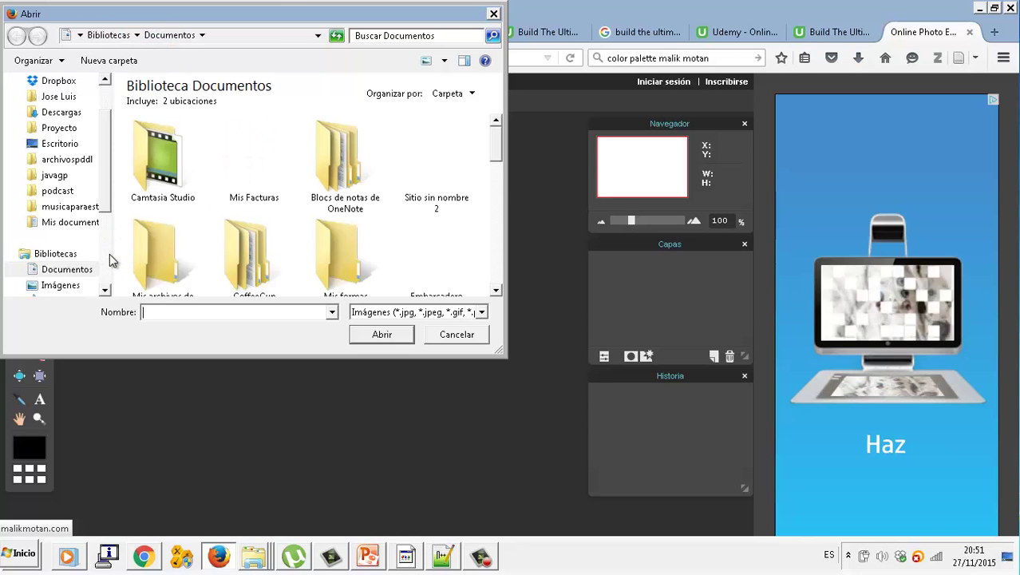
{"action": "scroll", "coordinate": [88, 227], "scroll_direction": "down", "scroll_amount": 4}
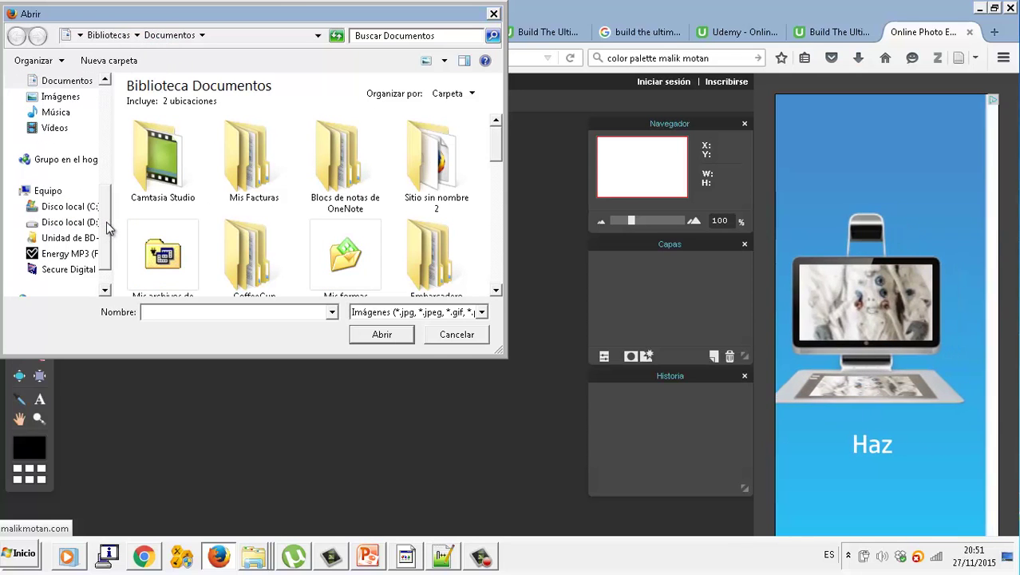
{"action": "left_click", "coordinate": [83, 226]}
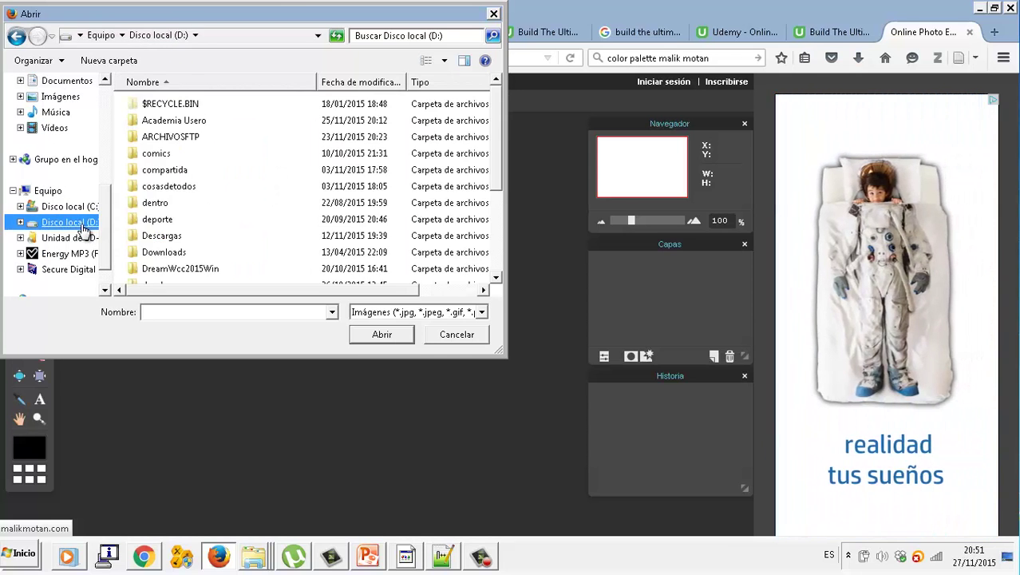
{"action": "scroll", "coordinate": [215, 227], "scroll_direction": "down", "scroll_amount": 5}
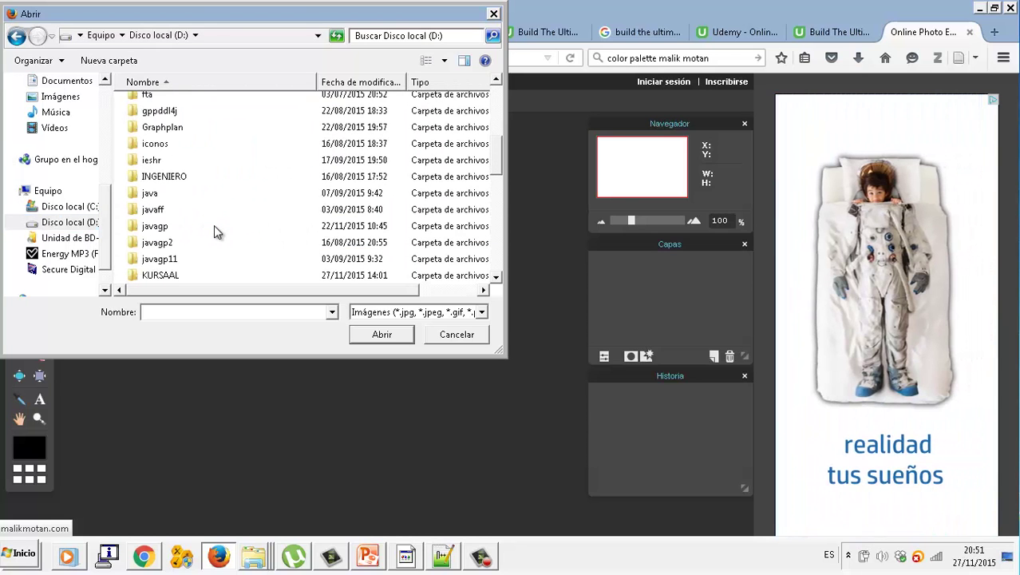
{"action": "double_click", "coordinate": [160, 226]}
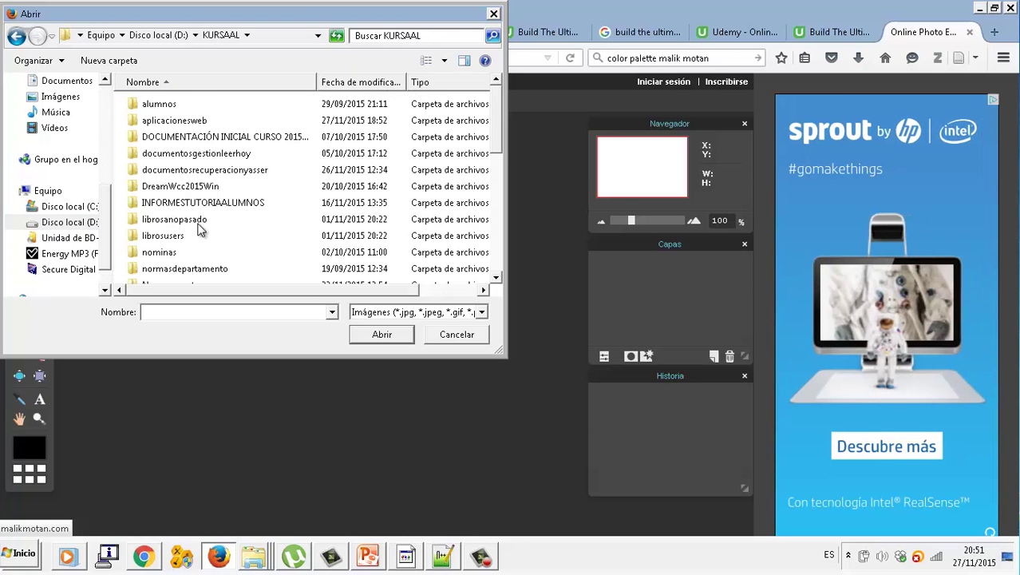
{"action": "left_click", "coordinate": [200, 227]}
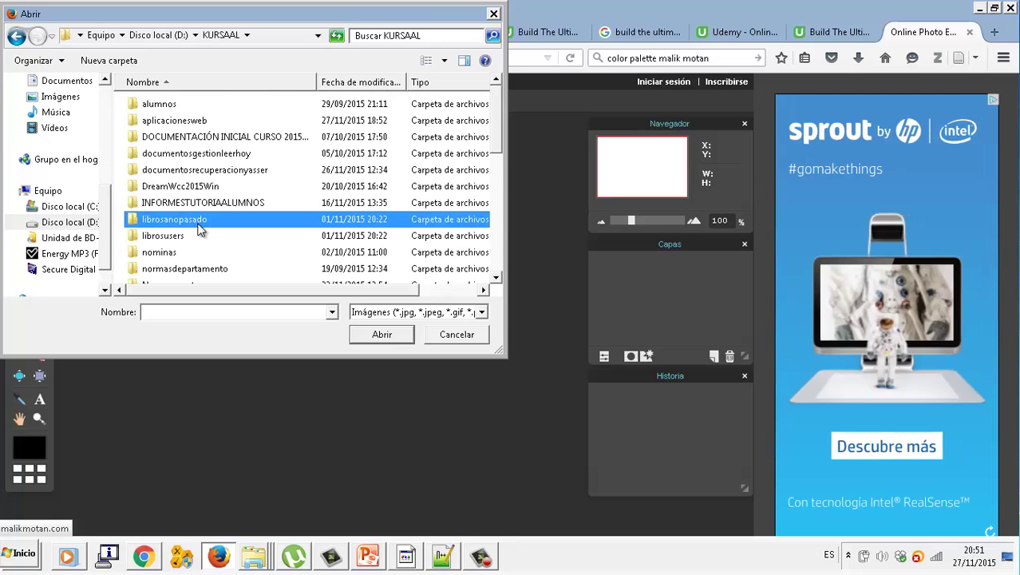
{"action": "scroll", "coordinate": [200, 229], "scroll_direction": "down", "scroll_amount": 1}
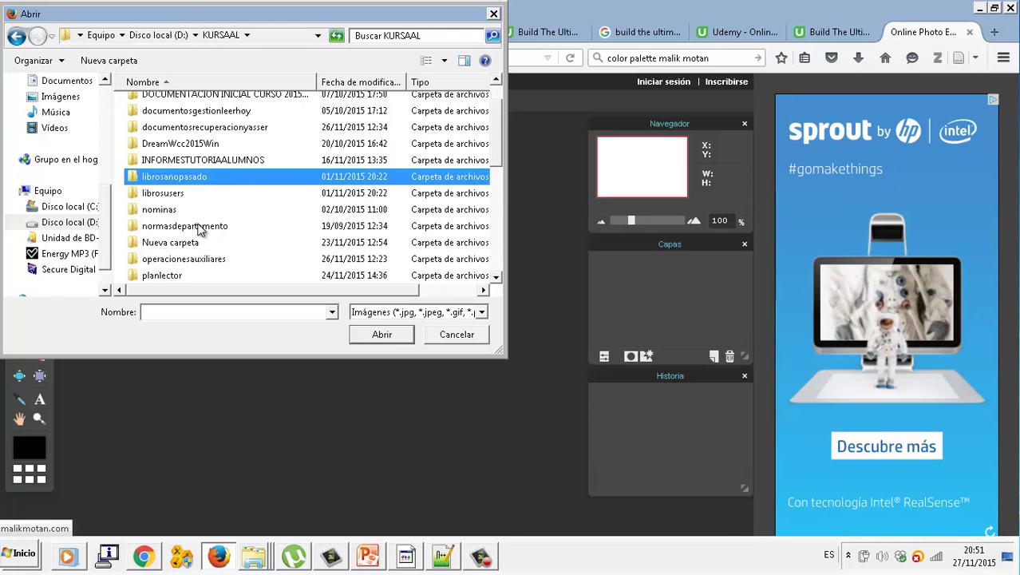
{"action": "scroll", "coordinate": [200, 229], "scroll_direction": "down", "scroll_amount": 1}
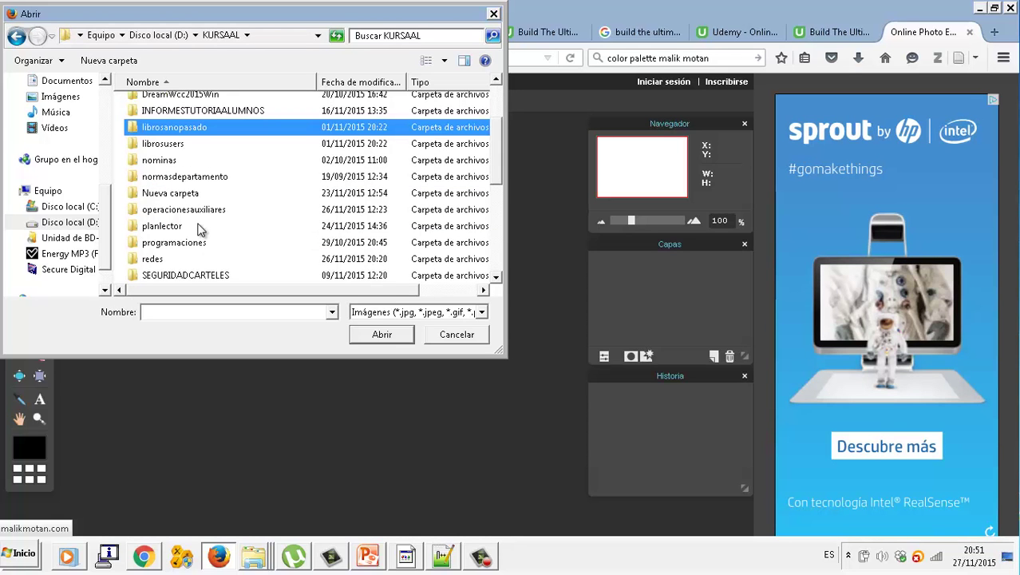
{"action": "scroll", "coordinate": [200, 229], "scroll_direction": "up", "scroll_amount": 2}
Go through aplicacionesweb > wordpressapuntes > mycontent > My Content and open Color Palette.jpg.
{"action": "left_click", "coordinate": [194, 121]}
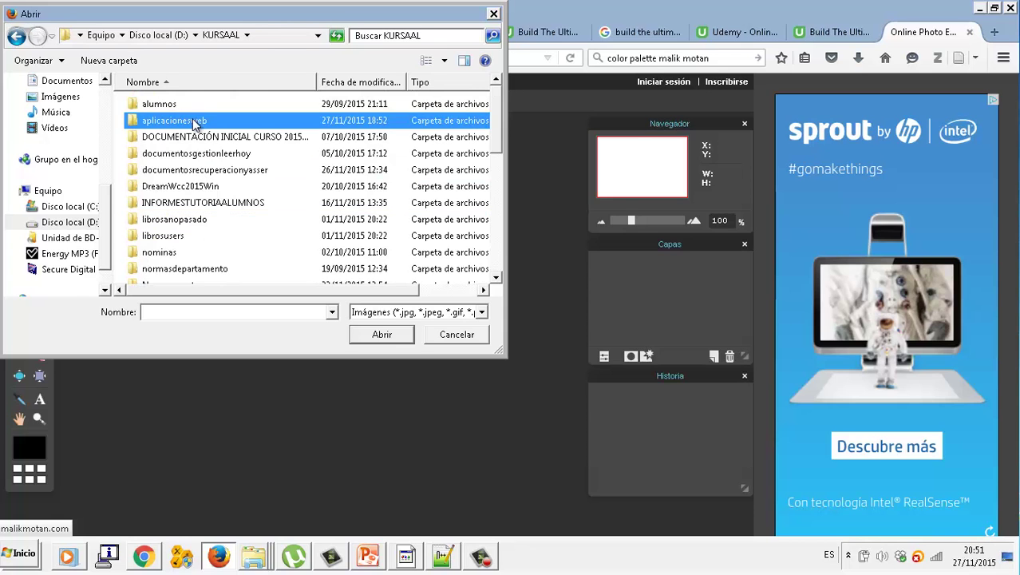
{"action": "double_click", "coordinate": [194, 121]}
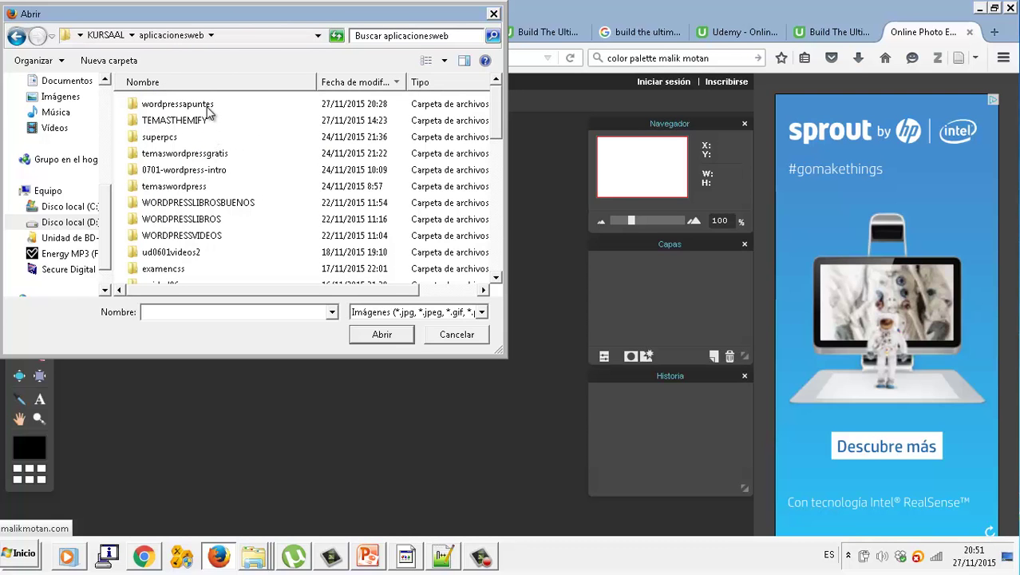
{"action": "double_click", "coordinate": [206, 108]}
{"action": "double_click", "coordinate": [188, 126]}
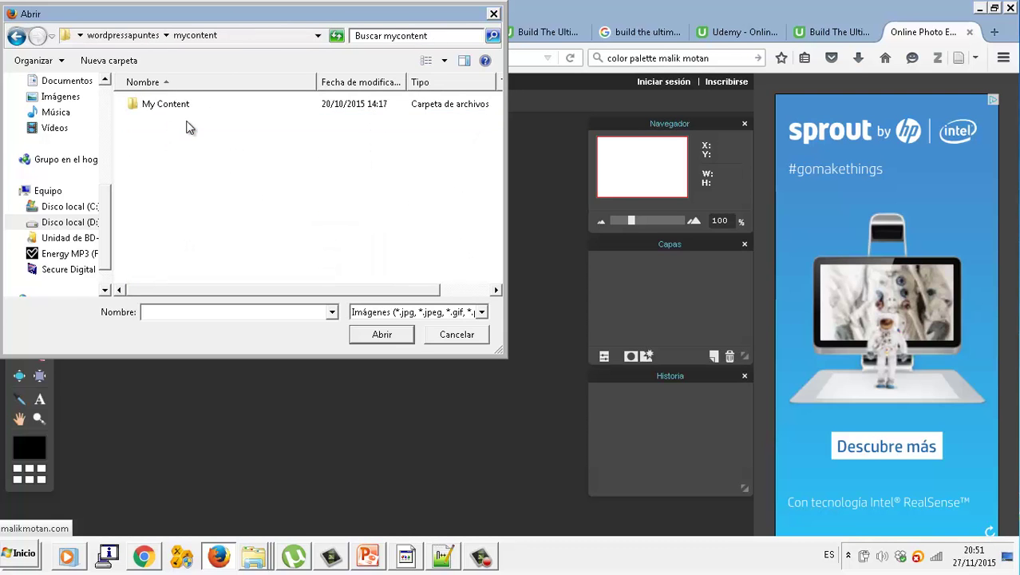
{"action": "double_click", "coordinate": [188, 103]}
{"action": "double_click", "coordinate": [327, 120]}
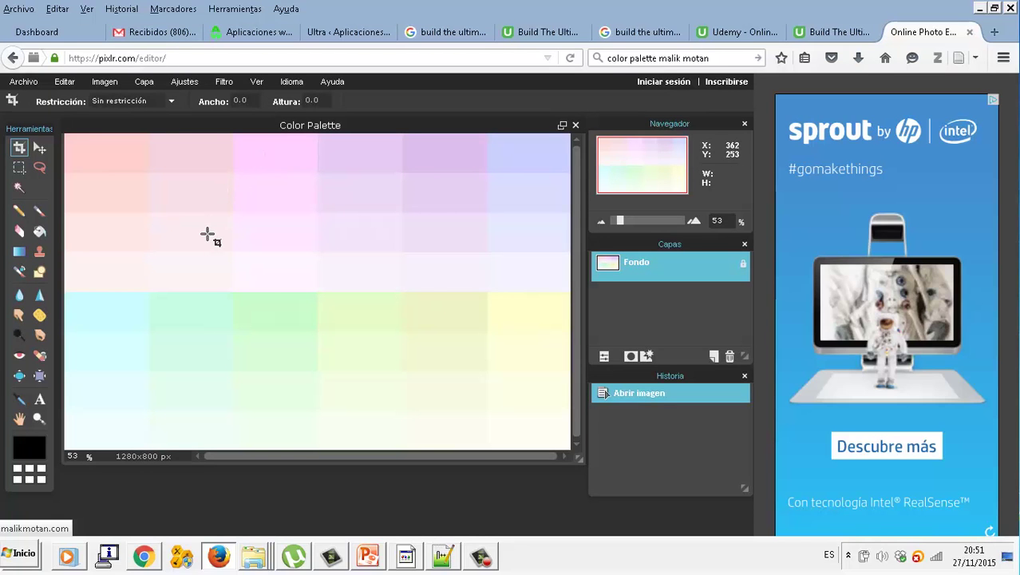
Sample a light pink (ffd1ff) from the palette with the Eyedropper and read its hex, then return to Ultra settings.
{"action": "left_click", "coordinate": [20, 401]}
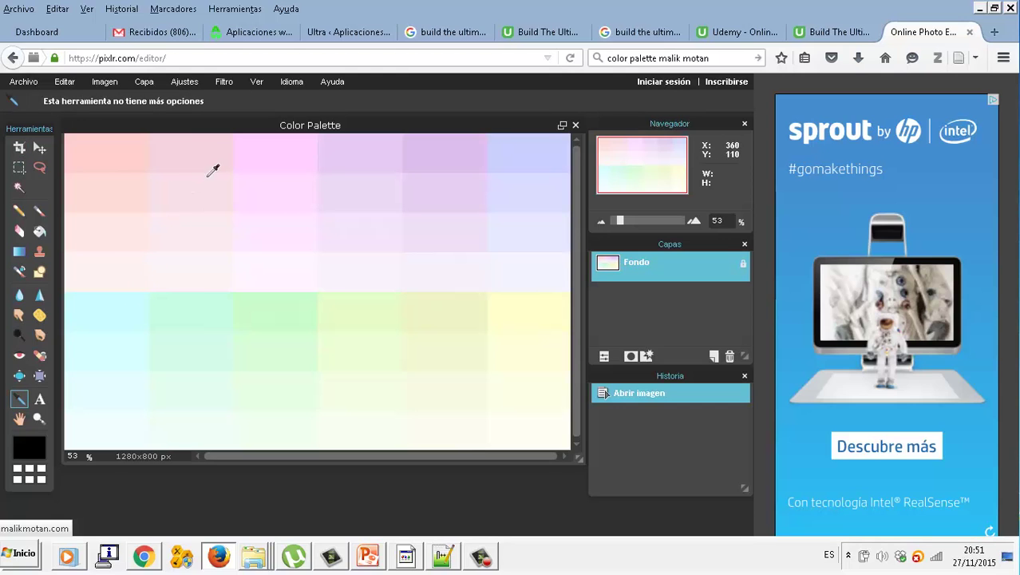
{"action": "left_click", "coordinate": [251, 152]}
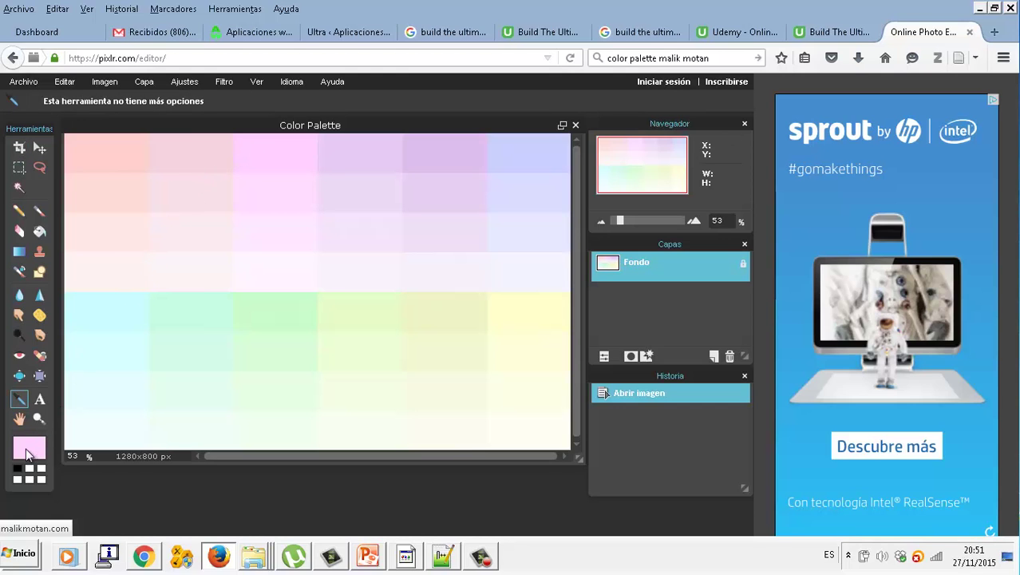
{"action": "left_click", "coordinate": [27, 452]}
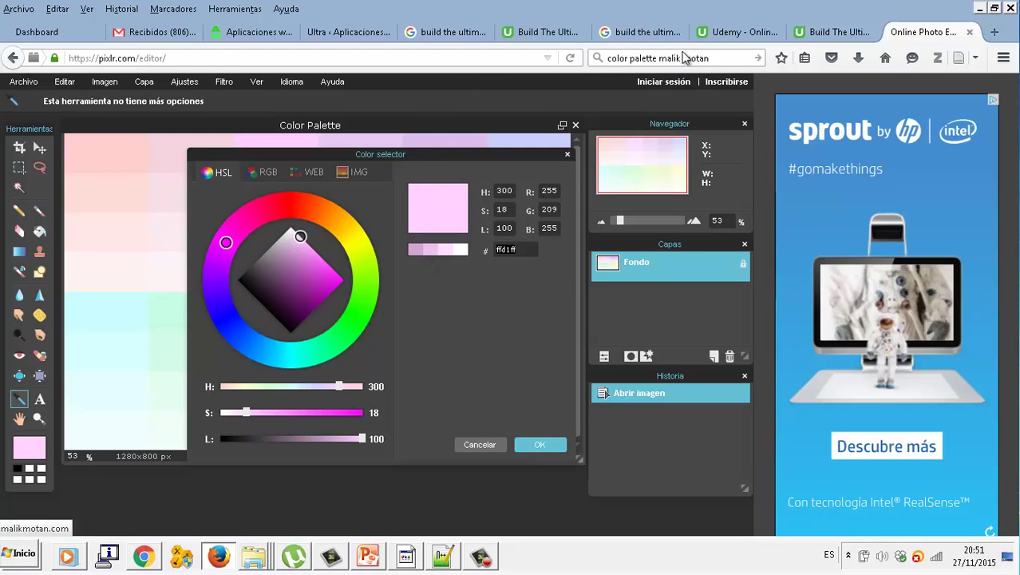
{"action": "left_click", "coordinate": [347, 36]}
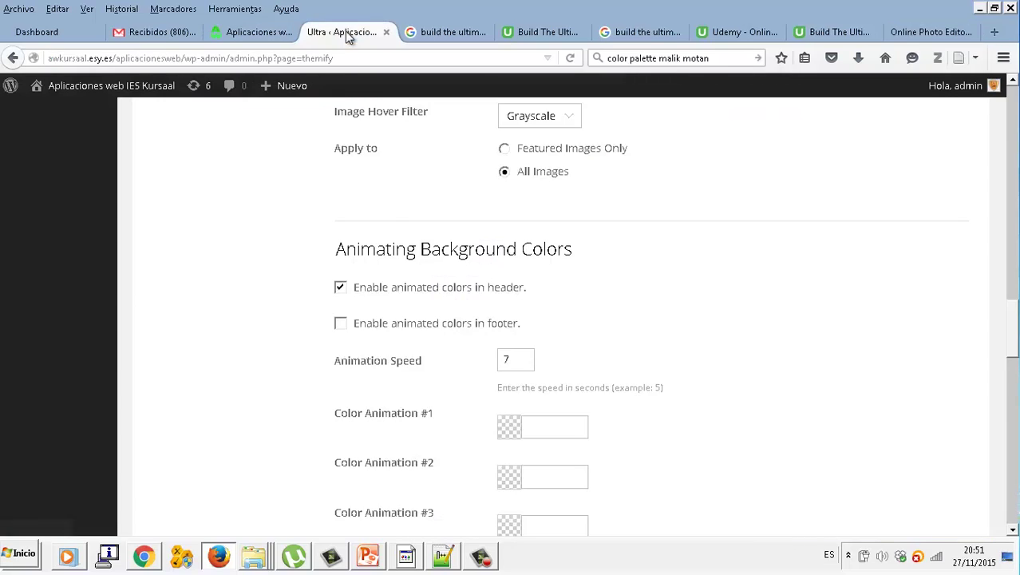
Fill Color Animation #1–#3 with ffd1cf, f2d3de and ffd1ff.
{"action": "scroll", "coordinate": [515, 346], "scroll_direction": "down", "scroll_amount": 2}
{"action": "left_click", "coordinate": [535, 341]}
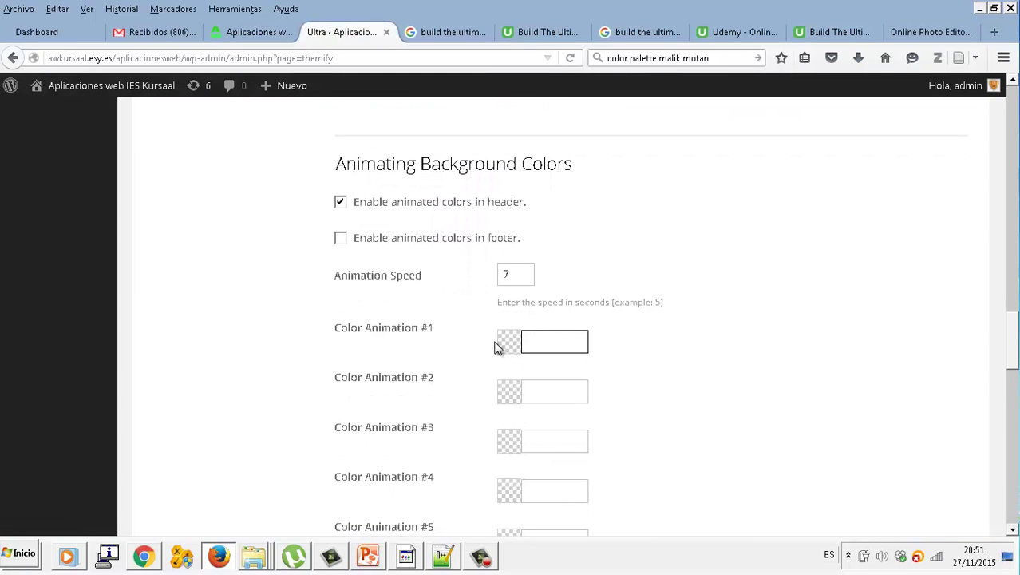
{"action": "type", "text": "ffd1cf"}
{"action": "key", "text": "Tab"}
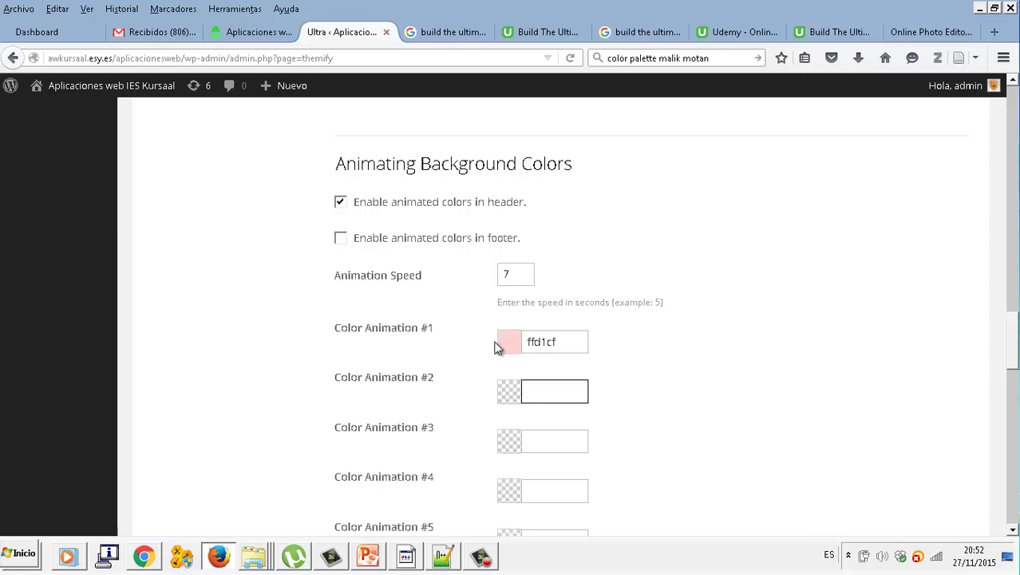
{"action": "type", "text": "f2d3d3"}
{"action": "key", "text": "Tab"}
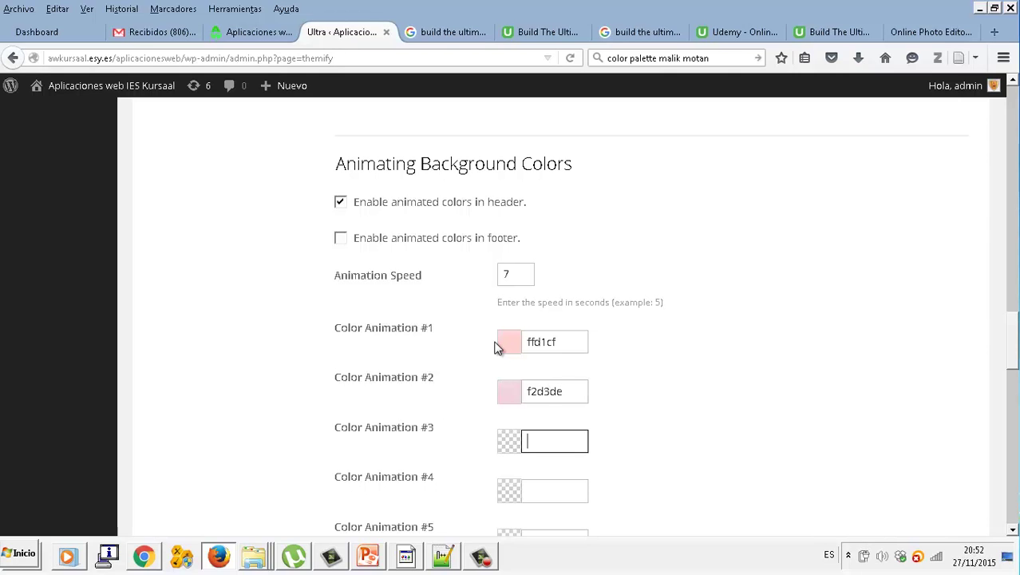
{"action": "type", "text": "ffd1ff"}
{"action": "key", "text": "Tab"}
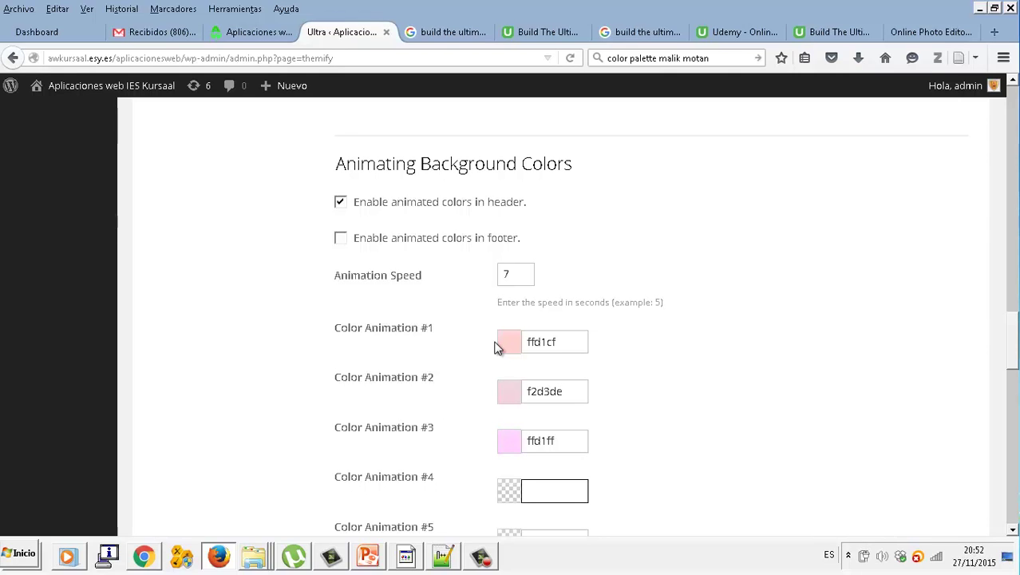
Fill Color Animation #4–#7 with e5ccf0, e5ccf0, ccd0ff and ffd1cf.
{"action": "type", "text": "e5ccf0"}
{"action": "key", "text": "Tab"}
{"action": "type", "text": "e5"}
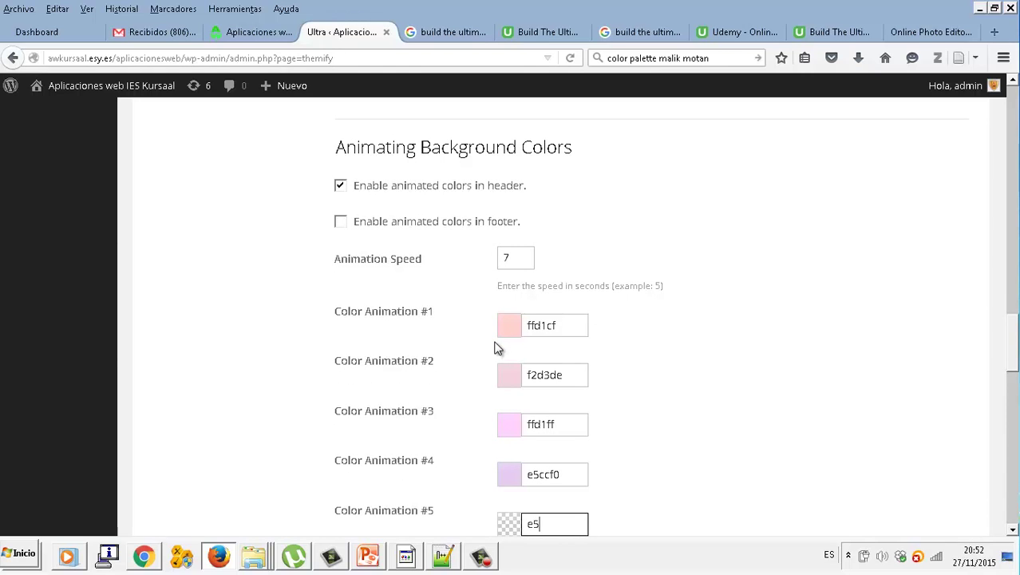
{"action": "type", "text": "ccf0"}
{"action": "key", "text": "Tab"}
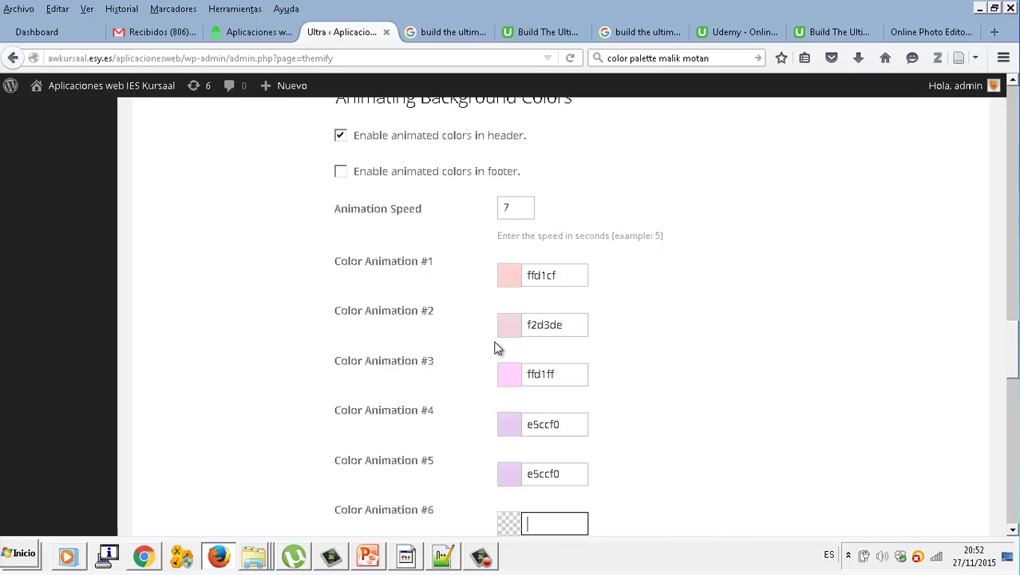
{"action": "type", "text": "ccd0ff"}
{"action": "key", "text": "Tab"}
{"action": "type", "text": "ffd1cf"}
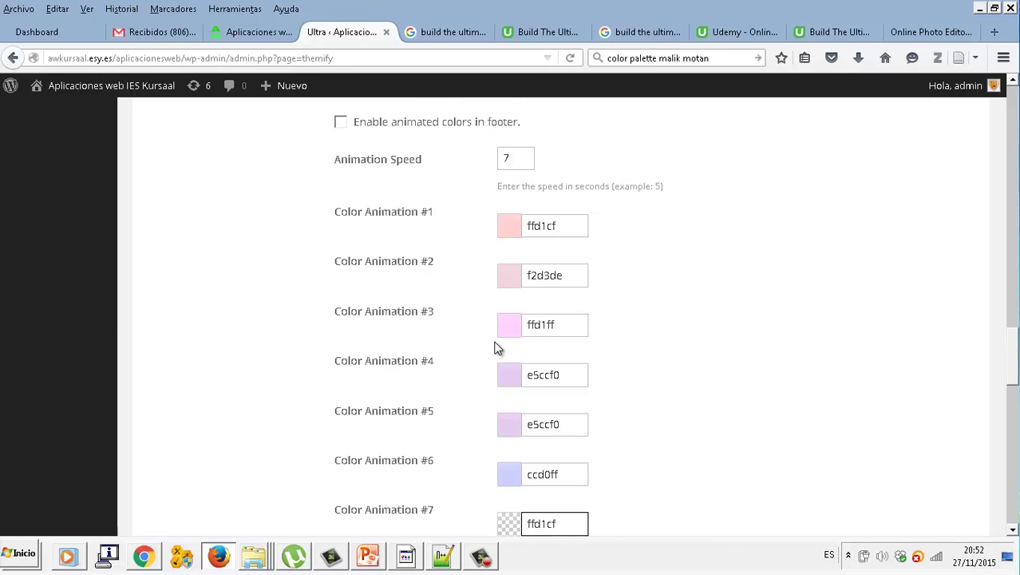
{"action": "key", "text": "Tab"}
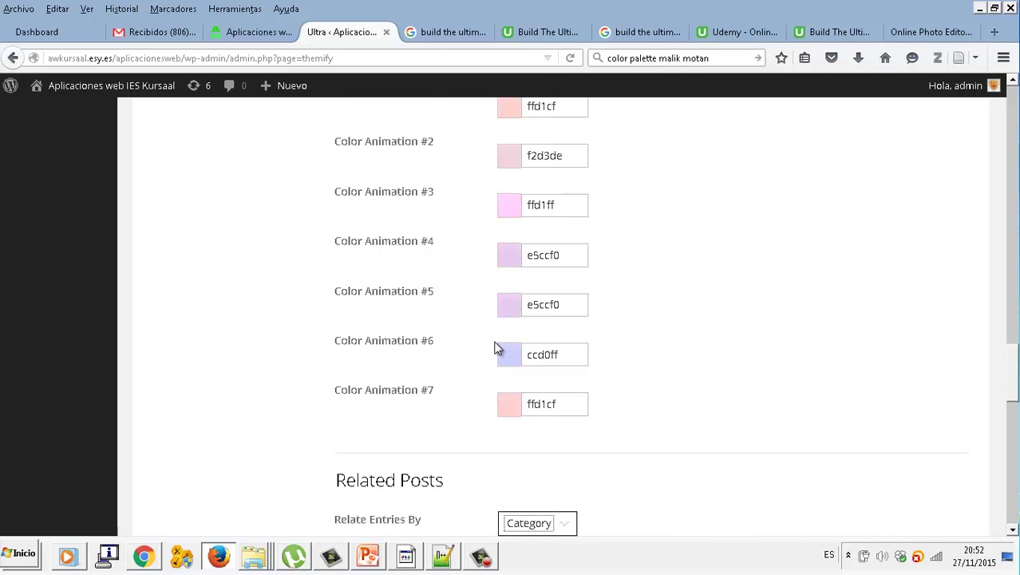
Set Footer Text 2 to "Copyright Aplicaciones Web IES Kursaal".
{"action": "scroll", "coordinate": [495, 349], "scroll_direction": "down", "scroll_amount": 7}
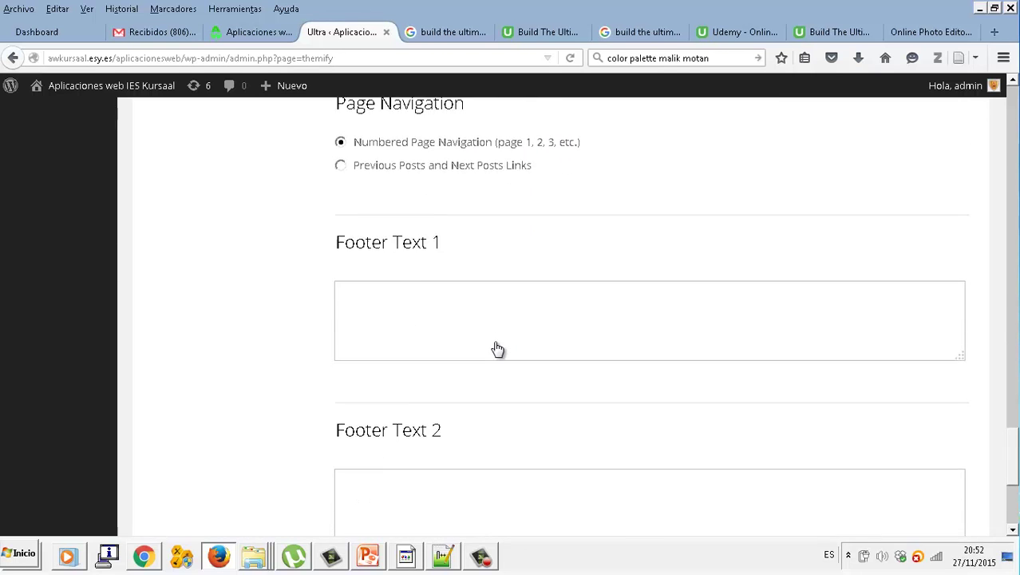
{"action": "scroll", "coordinate": [495, 349], "scroll_direction": "down", "scroll_amount": 3}
{"action": "left_click", "coordinate": [498, 346]}
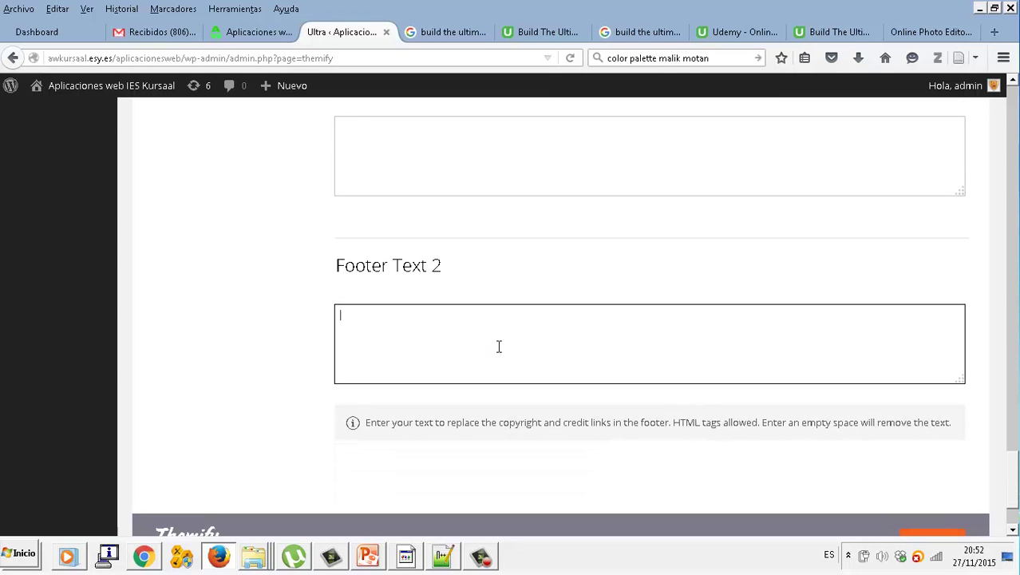
{"action": "type", "text": "Copyright Malik Motan..."}
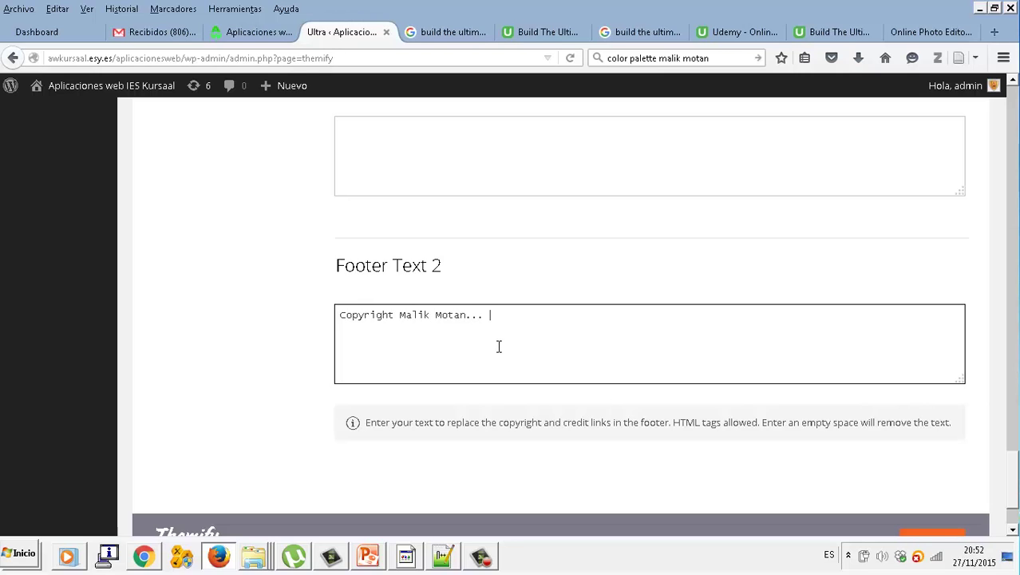
{"action": "type", "text": "¡Buen trabajo"}
{"action": "key", "text": "BackSpace"}
{"action": "key", "text": "BackSpace"}
{"action": "key", "text": "BackSpace"}
{"action": "key", "text": "BackSpace"}
{"action": "key", "text": "BackSpace"}
{"action": "key", "text": "BackSpace"}
{"action": "key", "text": "BackSpace"}
{"action": "key", "text": "BackSpace"}
{"action": "key", "text": "BackSpace"}
{"action": "key", "text": "BackSpace"}
{"action": "key", "text": "BackSpace"}
{"action": "key", "text": "BackSpace"}
{"action": "key", "text": "BackSpace"}
{"action": "key", "text": "BackSpace"}
{"action": "key", "text": "BackSpace"}
{"action": "key", "text": "BackSpace"}
{"action": "key", "text": "BackSpace"}
{"action": "key", "text": "BackSpace"}
{"action": "key", "text": "BackSpace"}
{"action": "key", "text": "BackSpace"}
{"action": "key", "text": "BackSpace"}
{"action": "key", "text": "BackSpace"}
{"action": "key", "text": "BackSpace"}
{"action": "key", "text": "BackSpace"}
{"action": "key", "text": "BackSpace"}
{"action": "key", "text": "BackSpace"}
{"action": "type", "text": "Aplicaciones Web IES Kursa"}
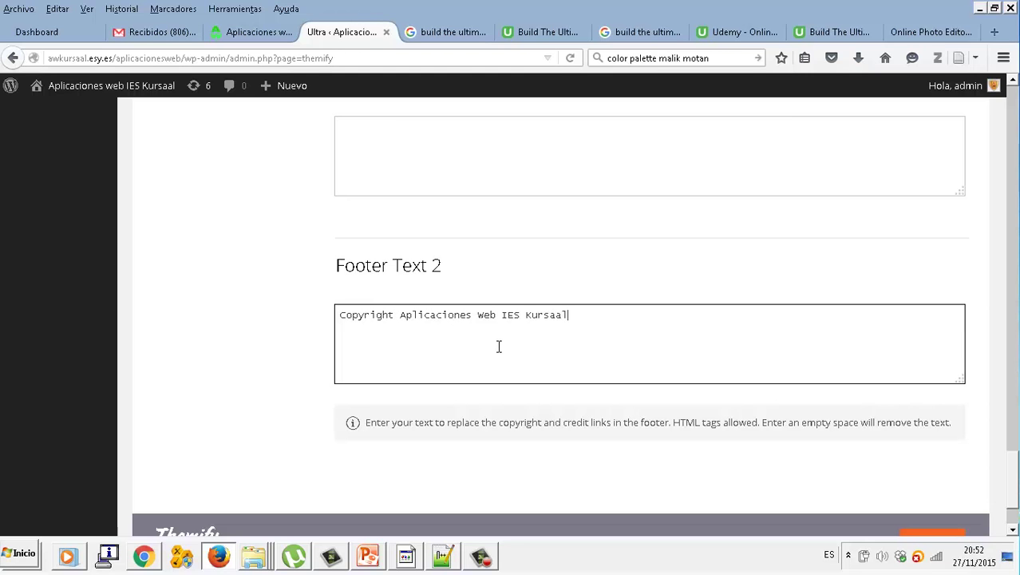
Save the theme settings and reload the site's front page to see the changes.
{"action": "scroll", "coordinate": [499, 346], "scroll_direction": "down", "scroll_amount": 3}
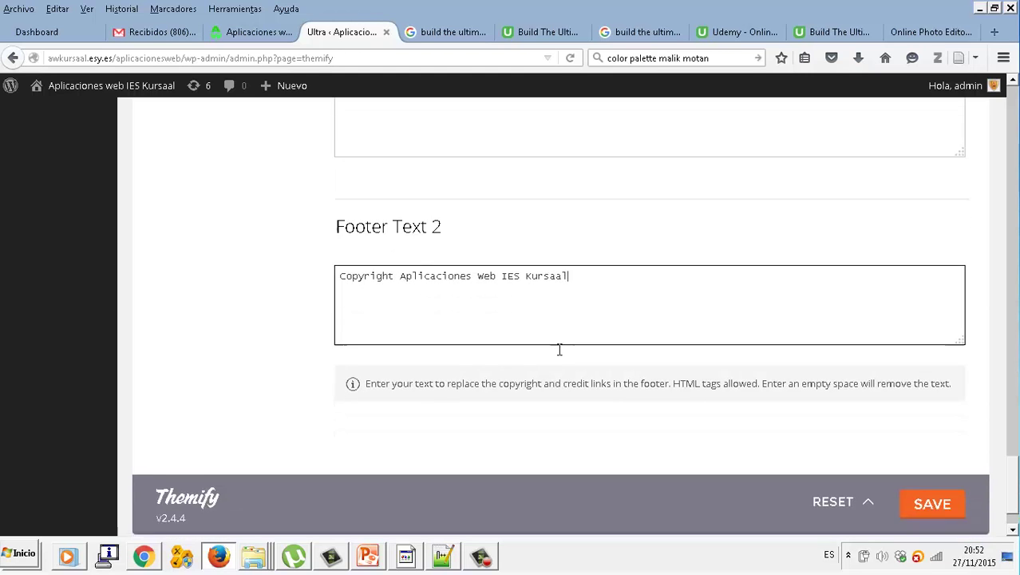
{"action": "left_click", "coordinate": [936, 440]}
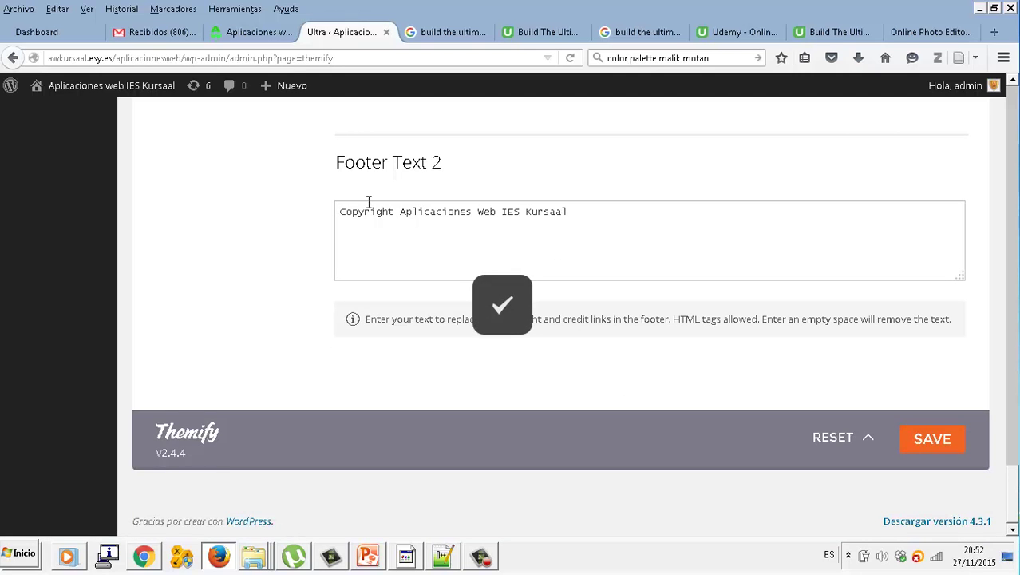
{"action": "left_click", "coordinate": [263, 32]}
{"action": "left_click", "coordinate": [571, 58]}
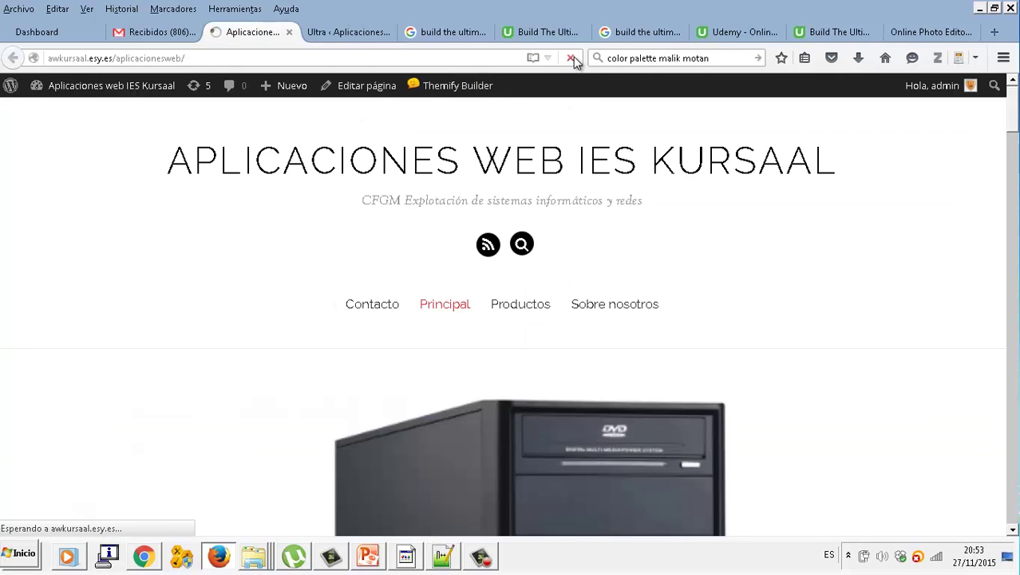